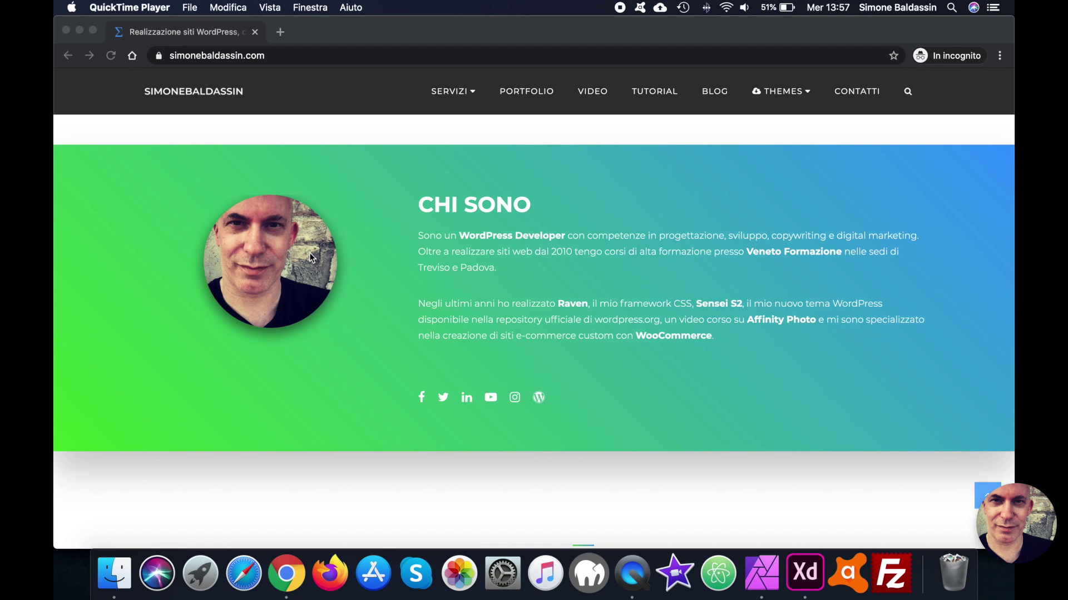
right_click(309, 256)
left_click(329, 260)
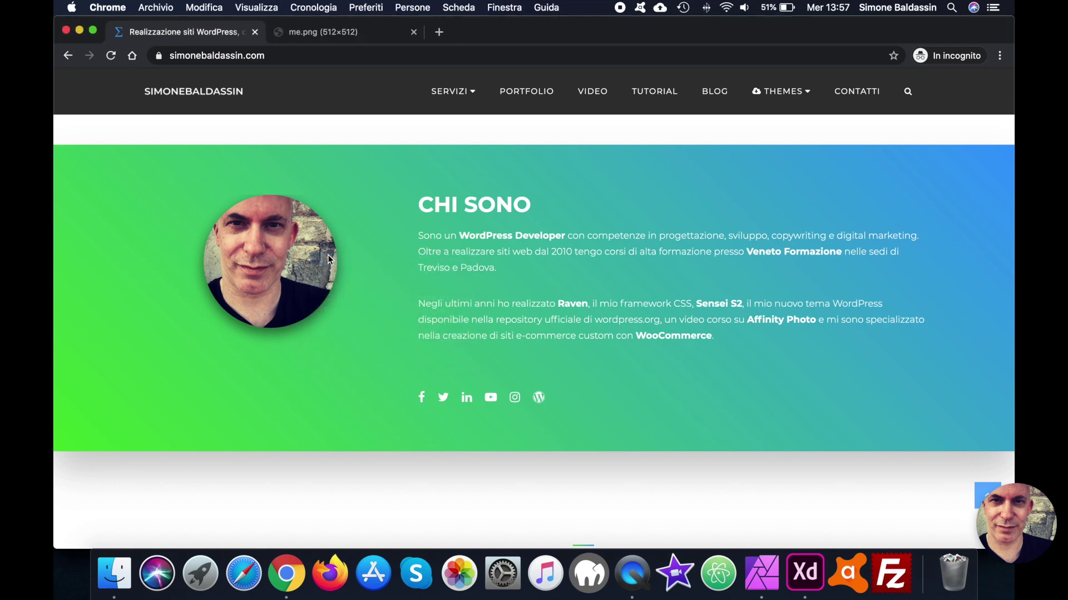
left_click(338, 37)
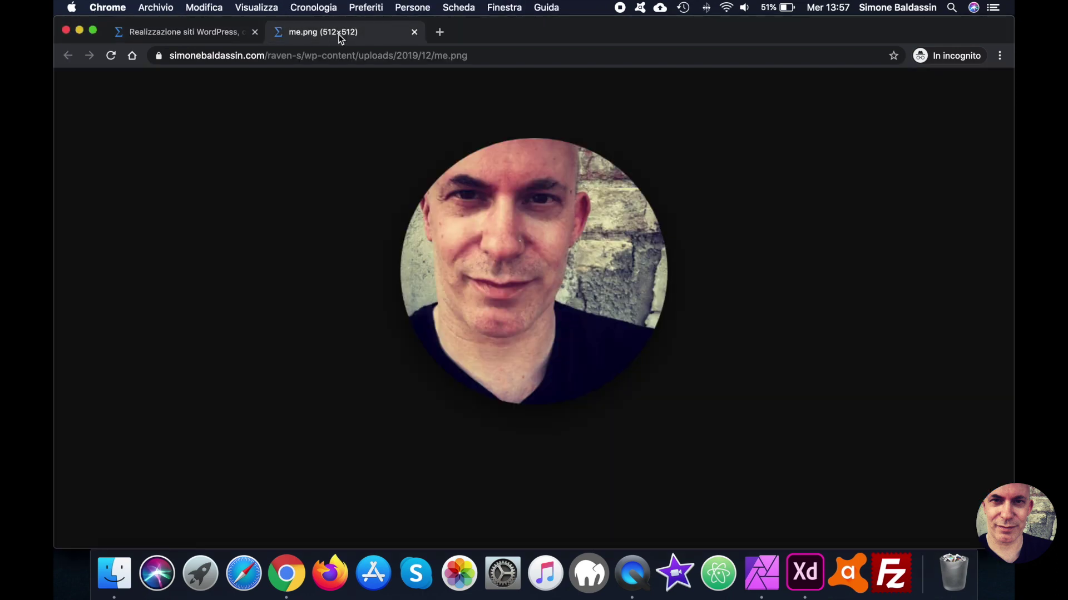
left_click(414, 33)
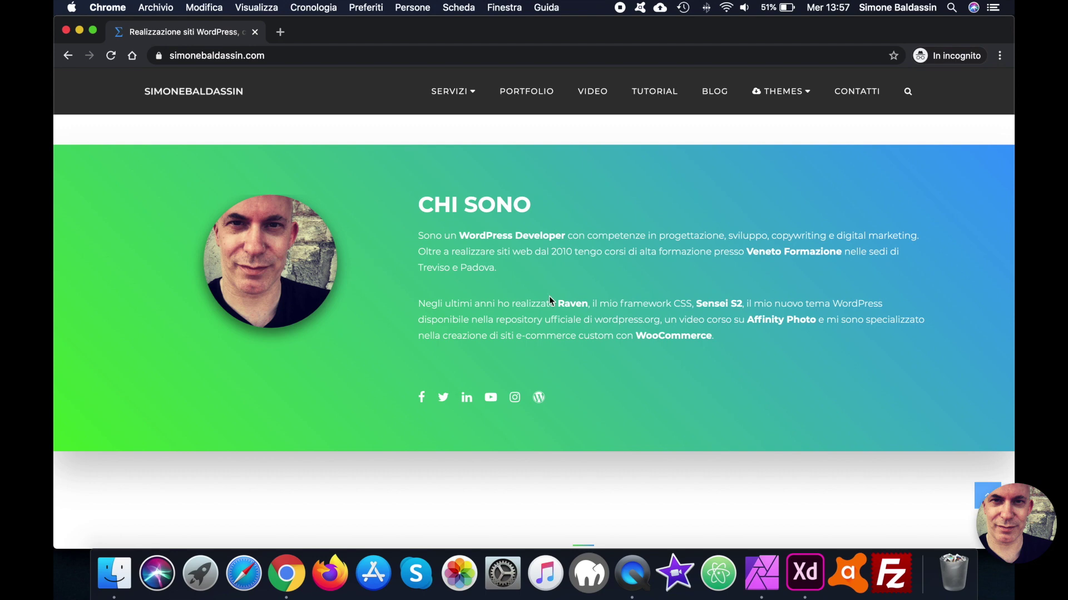
left_click(804, 578)
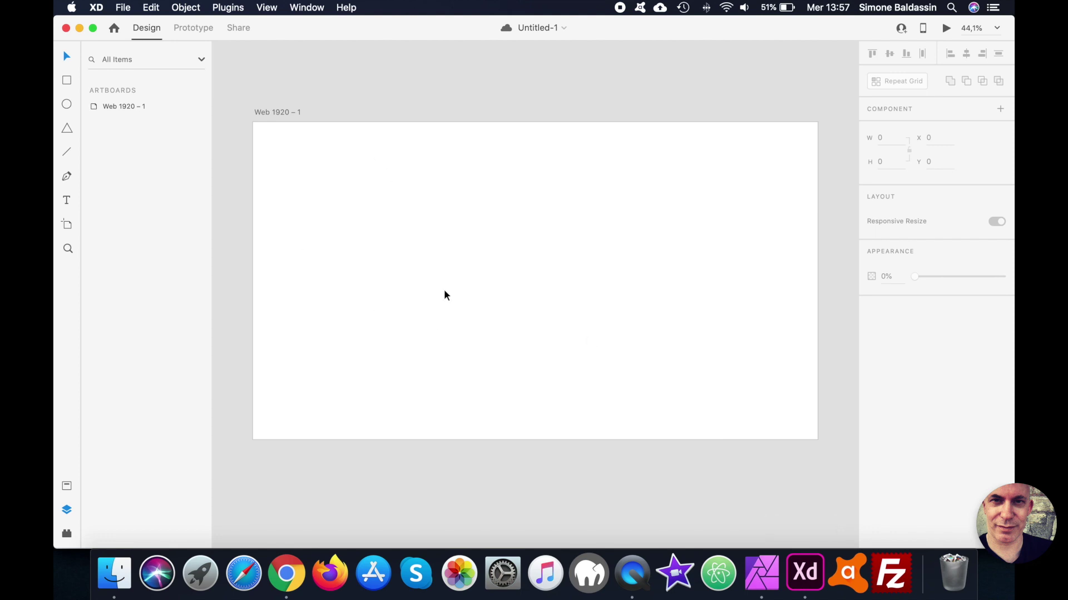
- Draw an ellipse on the XD artboard and size it to 512 × 512
left_click(66, 107)
left_click_drag(335, 159, 601, 369)
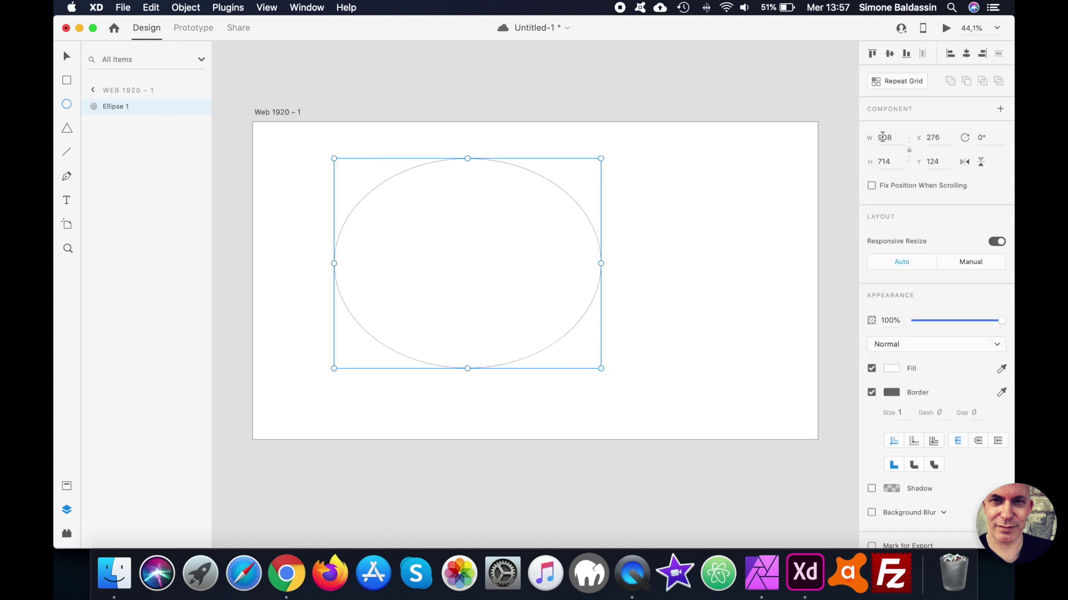
left_click(886, 139)
type("512")
key("Tab")
type("51")
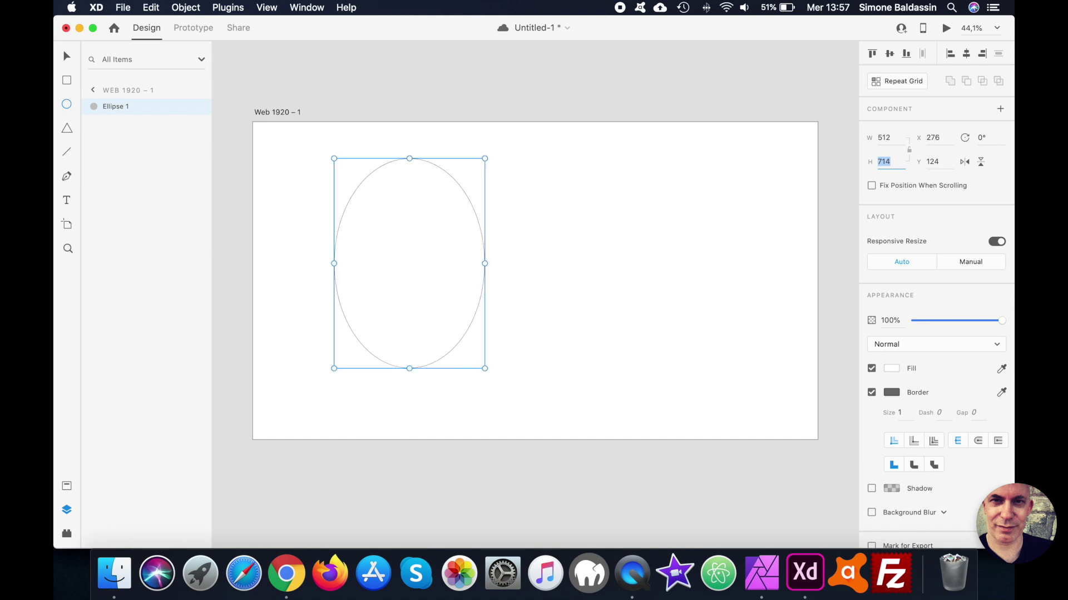
type("2")
key("Return")
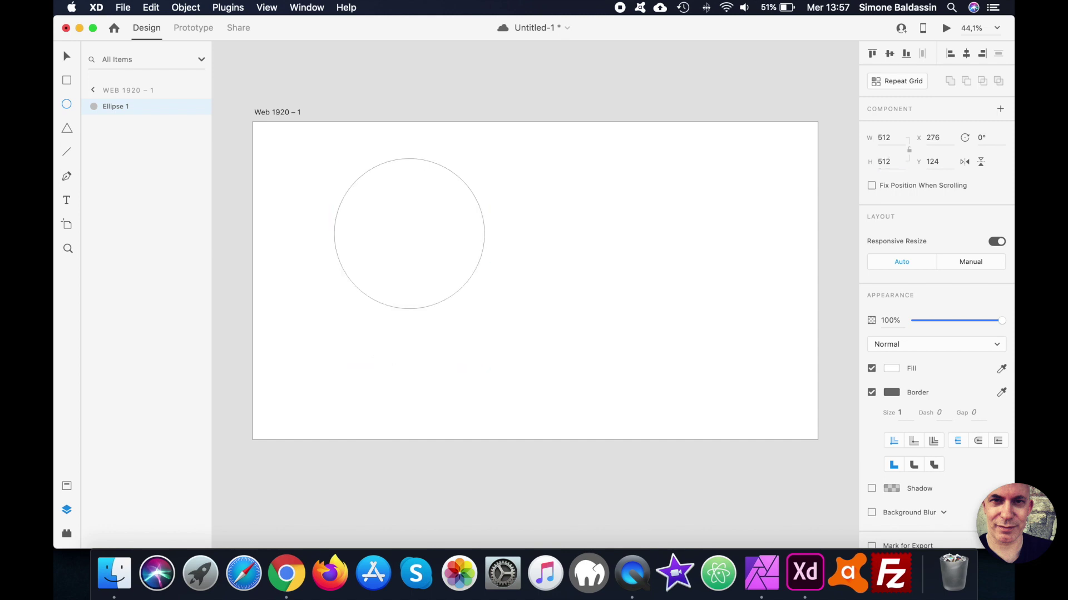
- Move the 512 × 512 circle to its spot on the artboard
key("v")
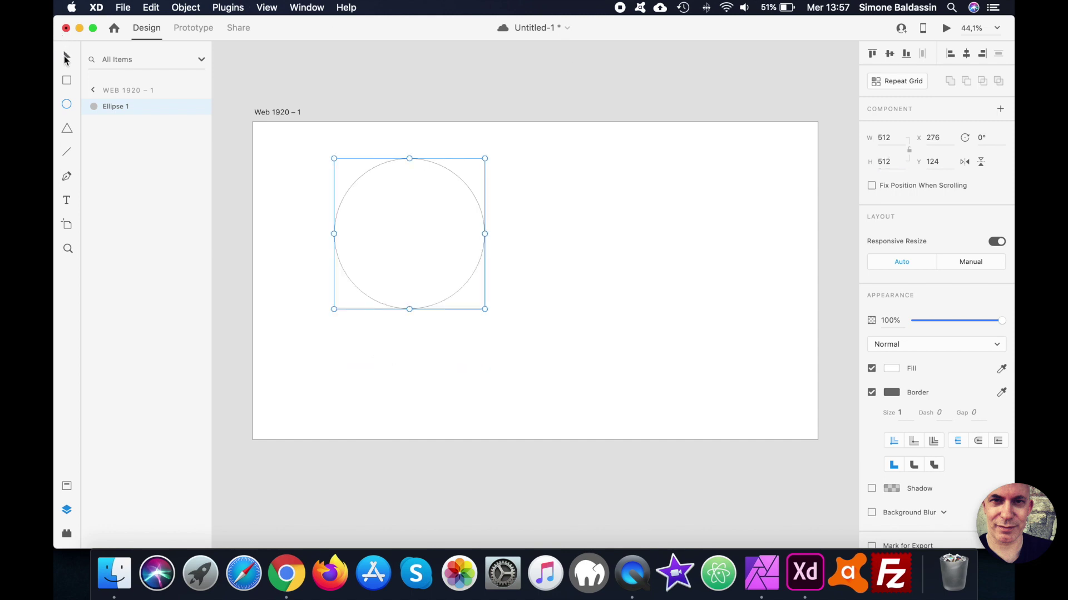
left_click_drag(424, 250, 455, 282)
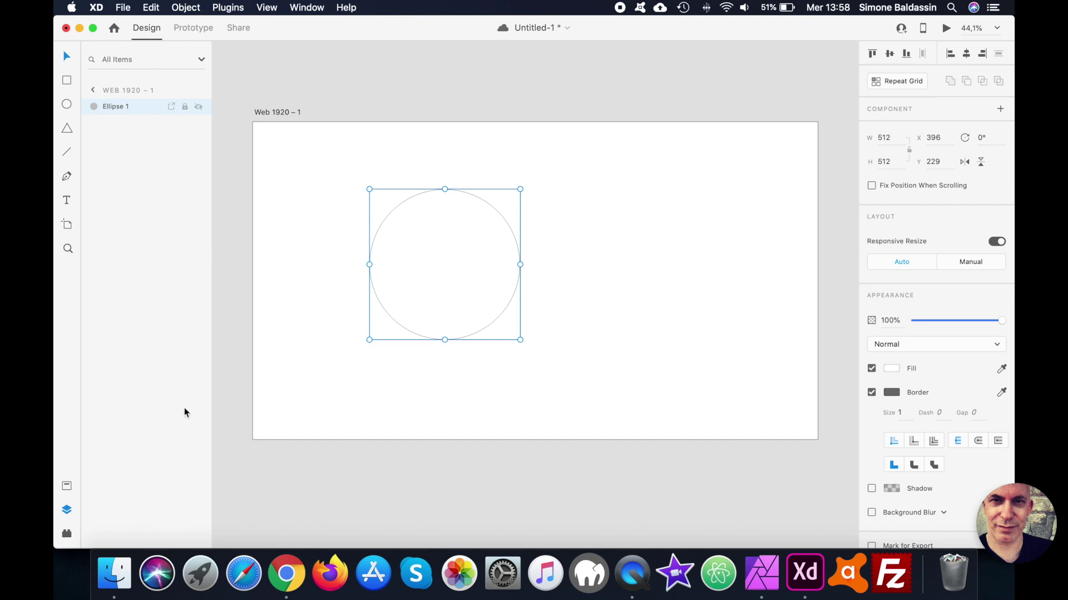
left_click(114, 573)
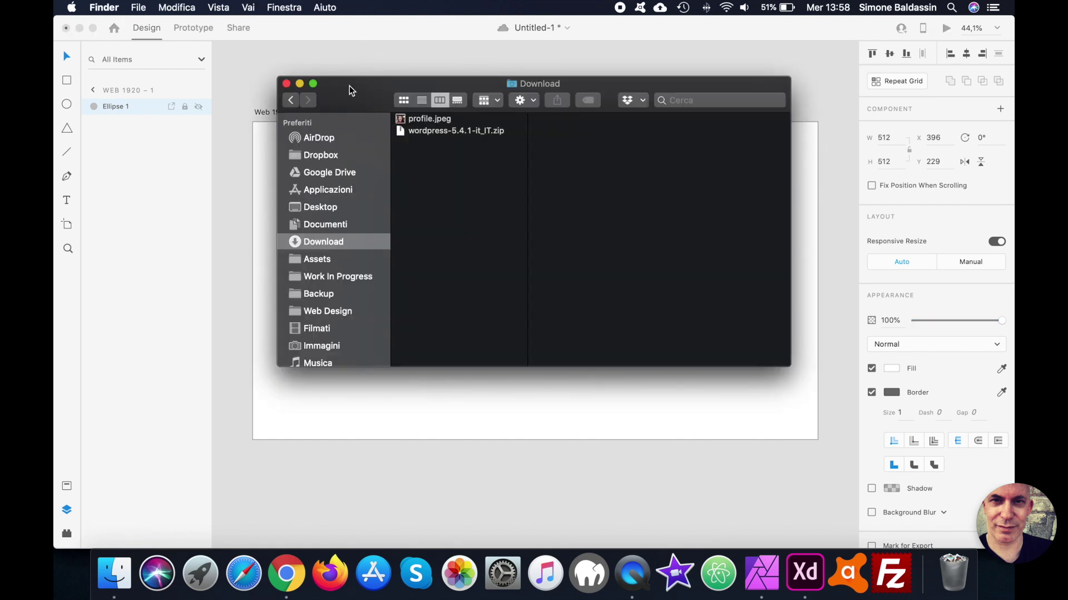
- Drag profile.jpeg from Finder's Download folder into the XD circle so the photo fills it
left_click_drag(359, 103, 647, 107)
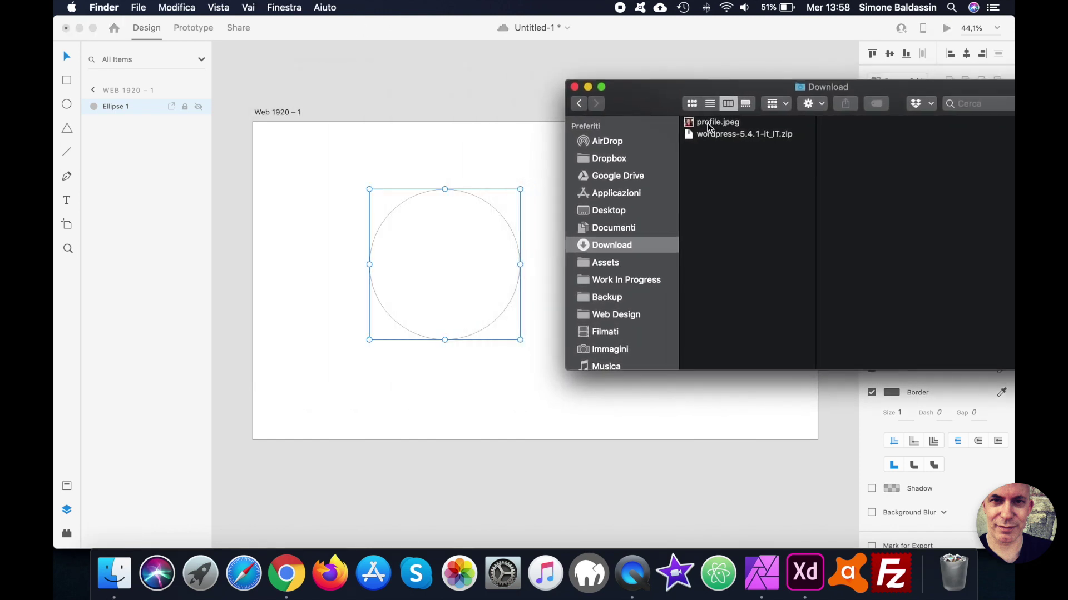
left_click(712, 125)
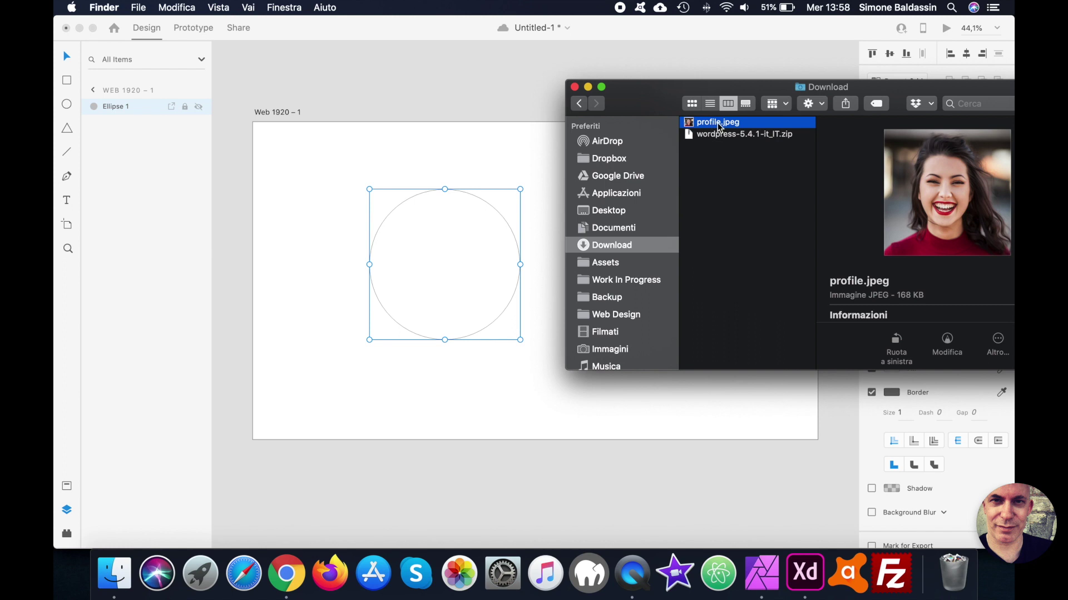
left_click_drag(717, 127, 449, 253)
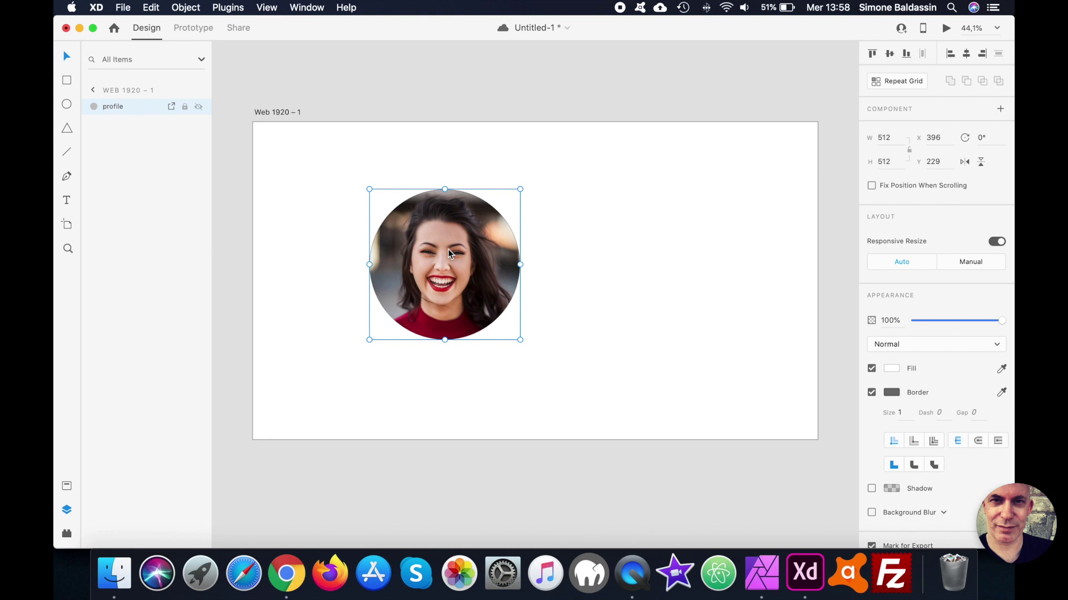
left_click(648, 236)
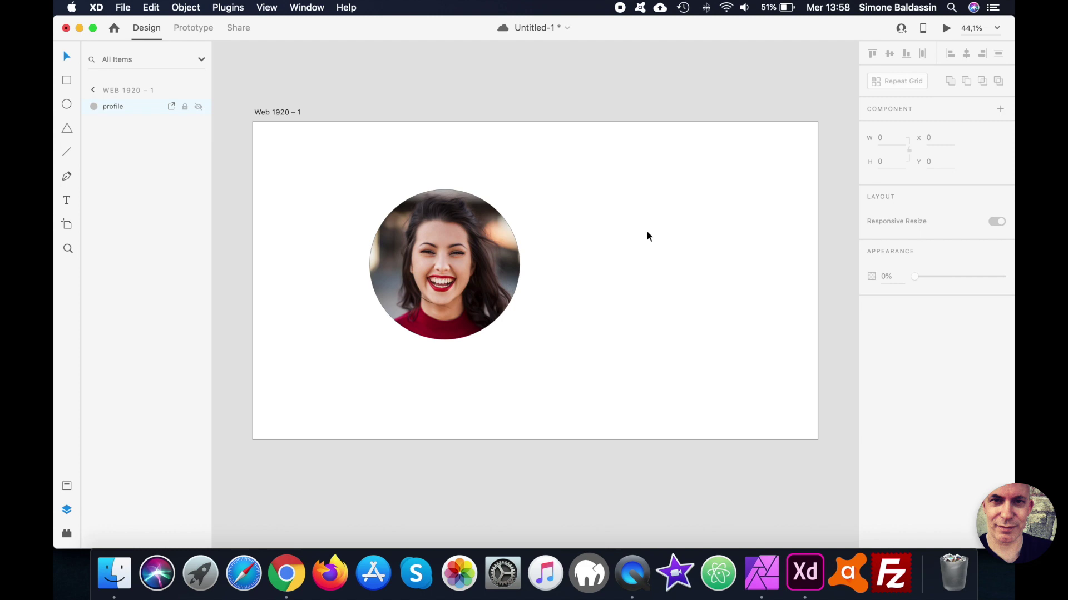
left_click(67, 81)
left_click_drag(570, 178, 788, 278)
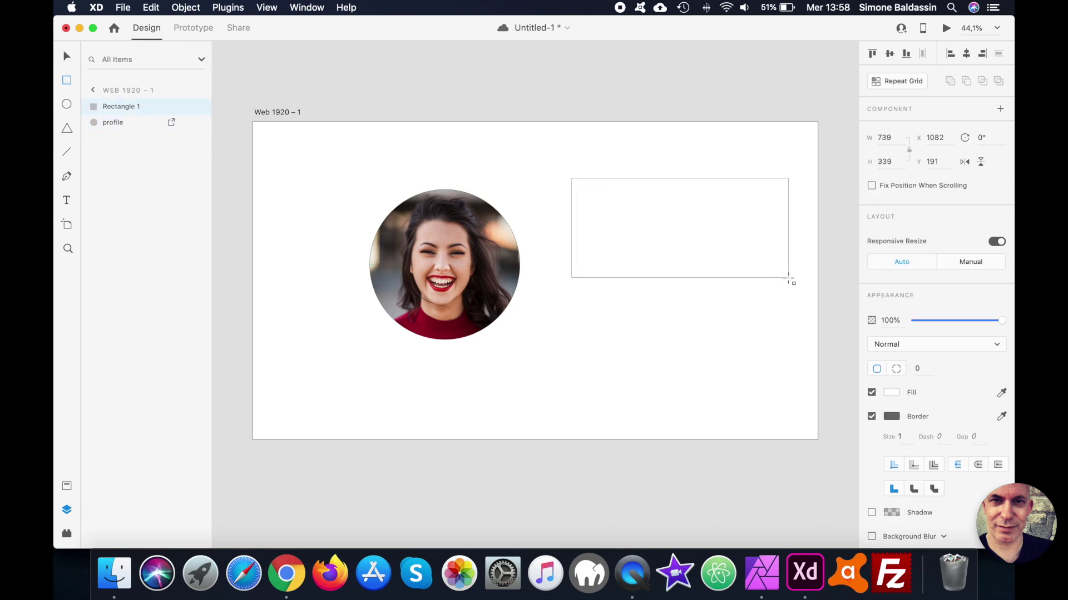
left_click(115, 572)
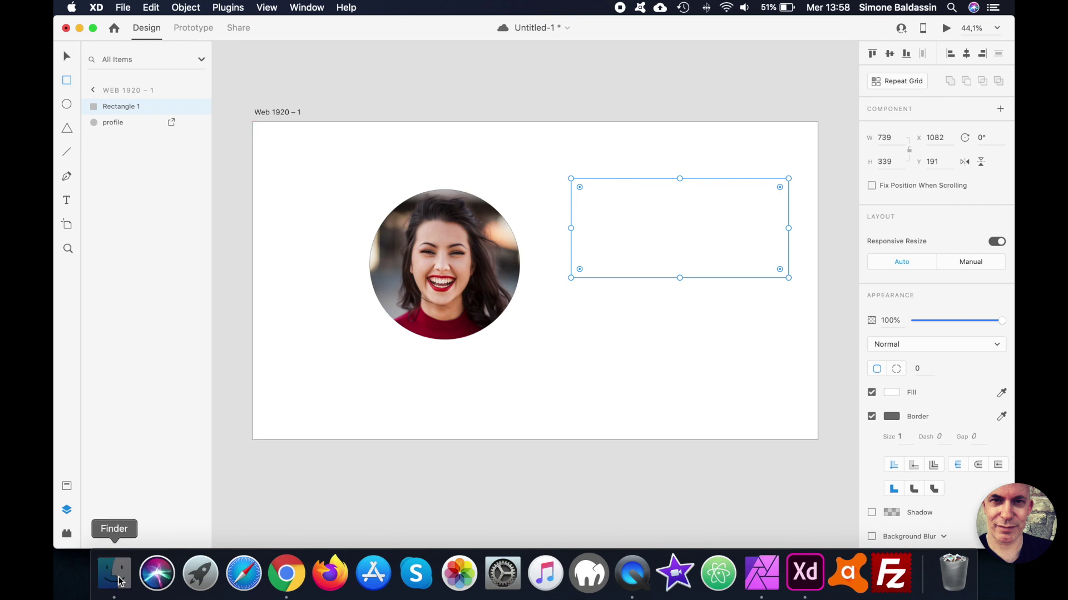
left_click_drag(640, 105, 778, 216)
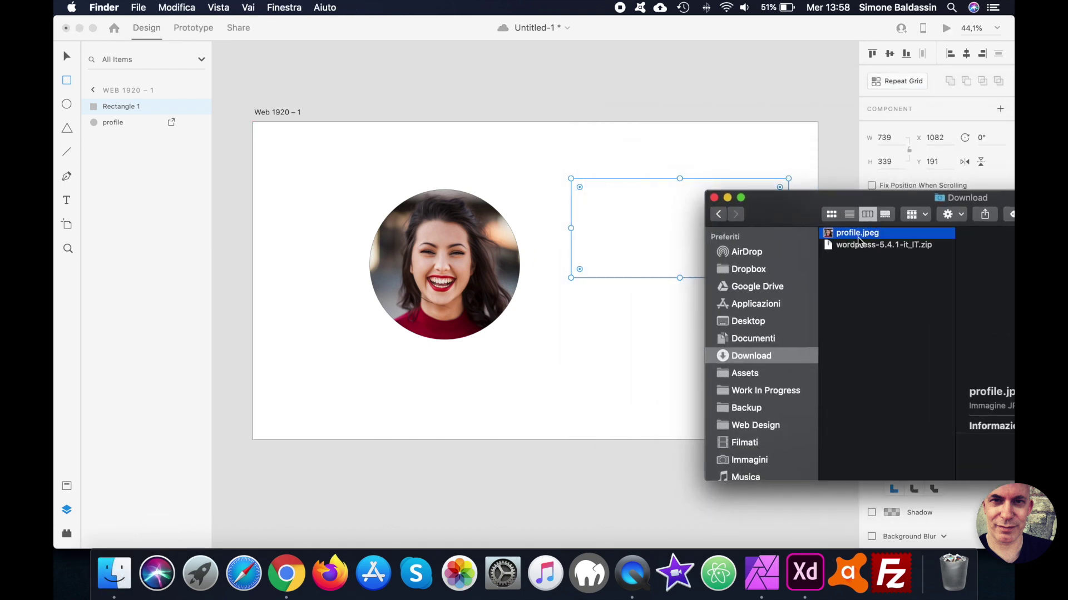
left_click_drag(856, 233, 610, 219)
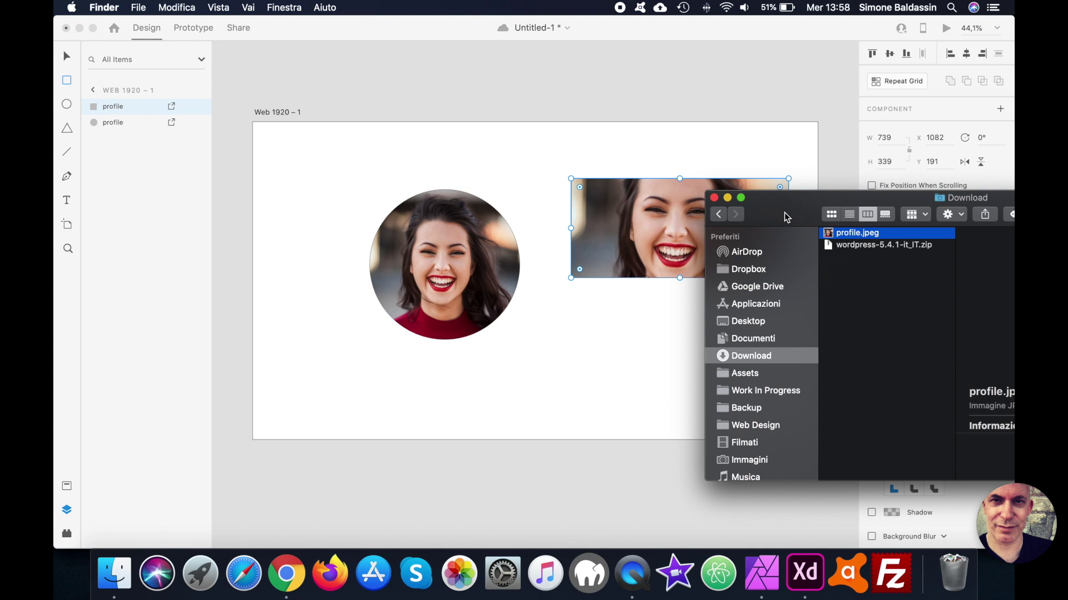
left_click_drag(785, 221, 584, 103)
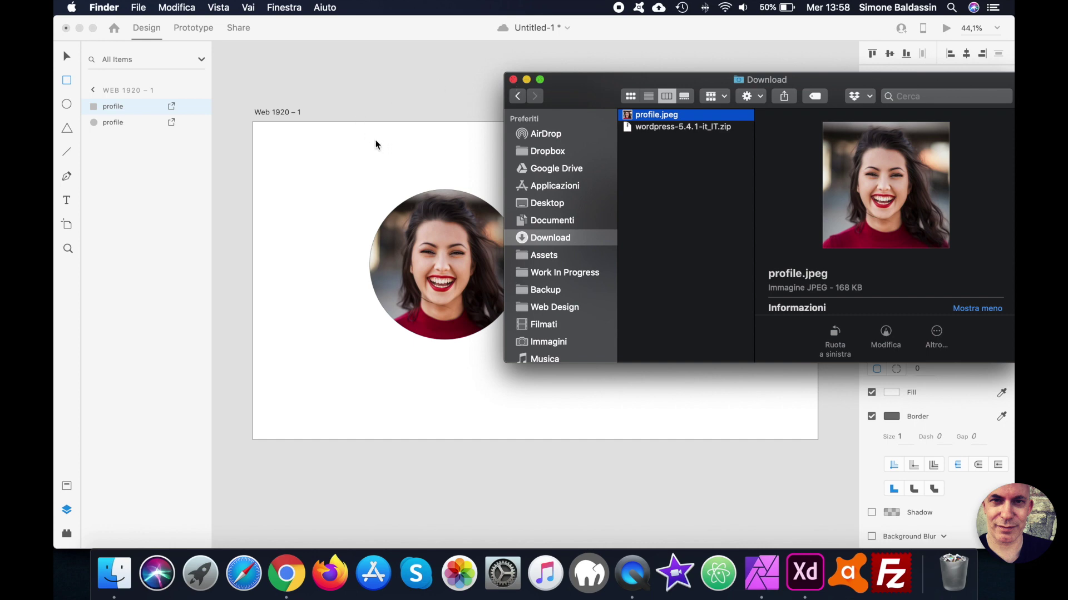
left_click(403, 84)
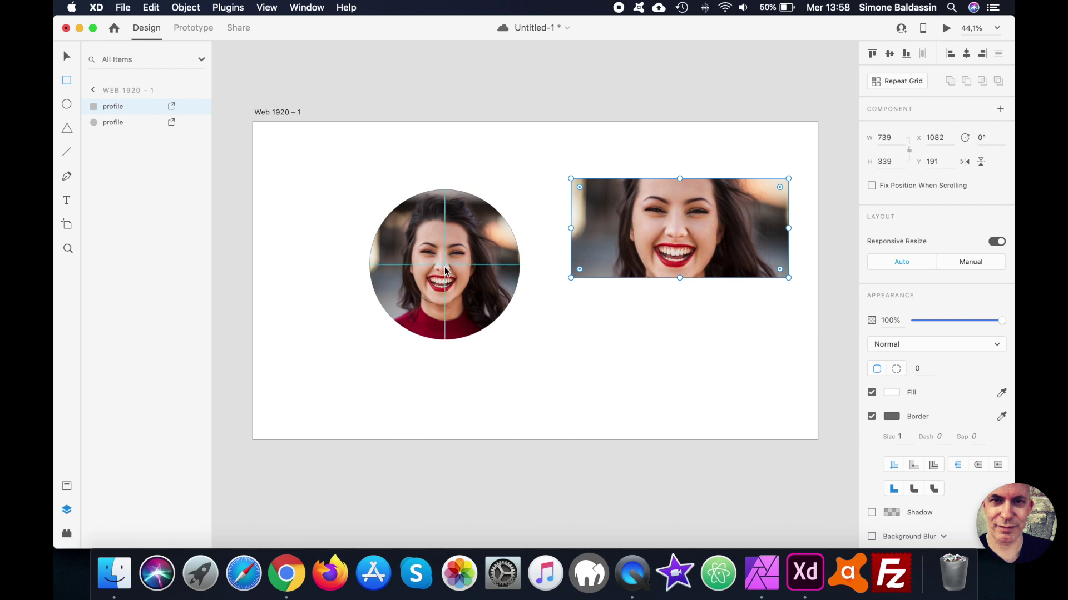
left_click(67, 56)
key("Delete")
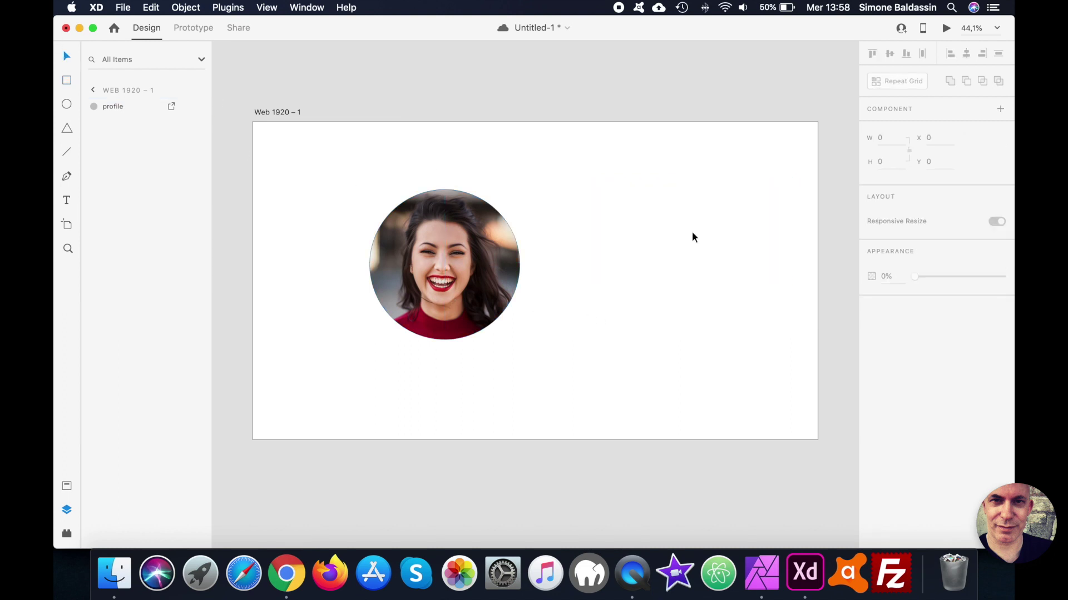
left_click(425, 258)
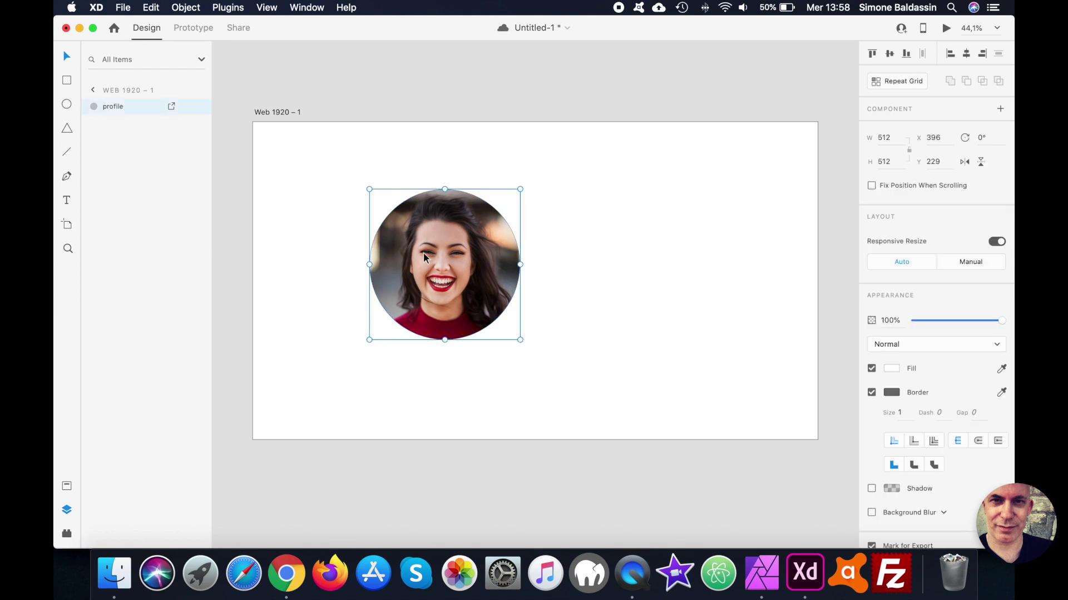
- Turn on a drop shadow for the round photo with Y offset 10 and blur 30
scroll(952, 394, "down", 1)
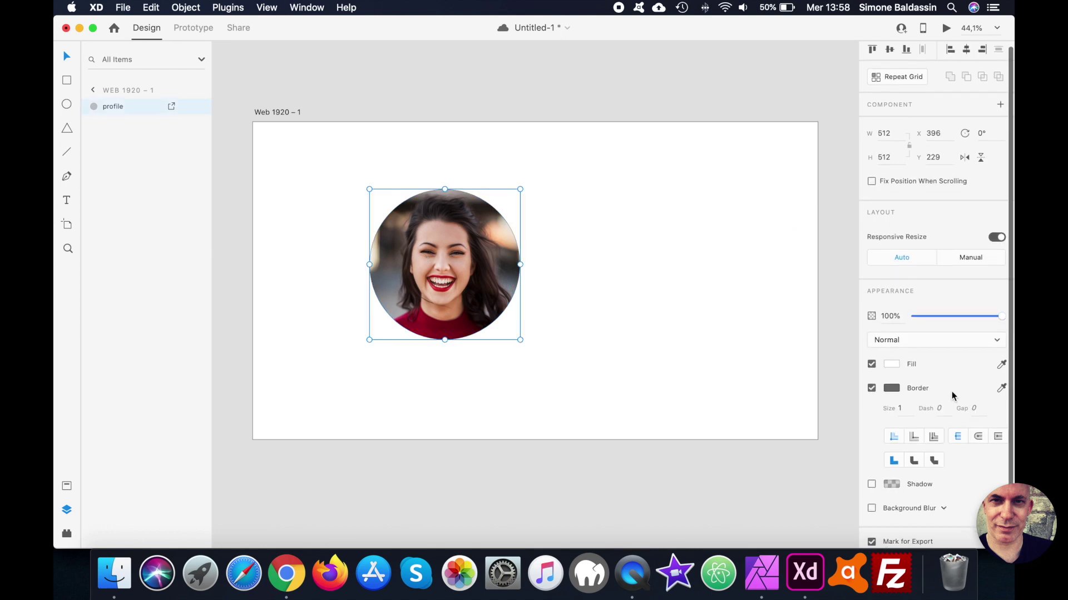
left_click(871, 482)
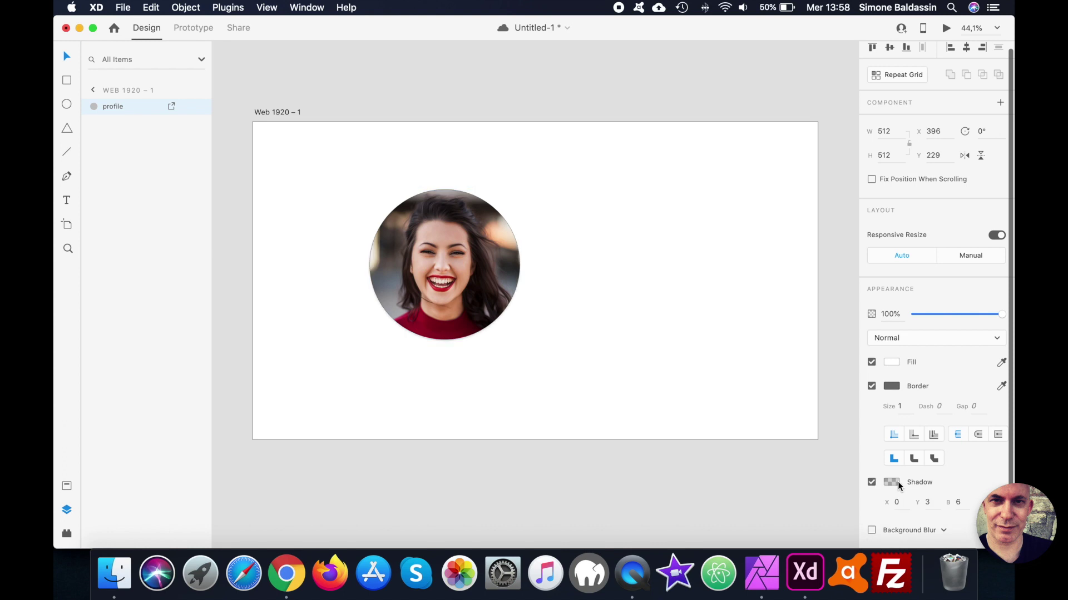
left_click(898, 483)
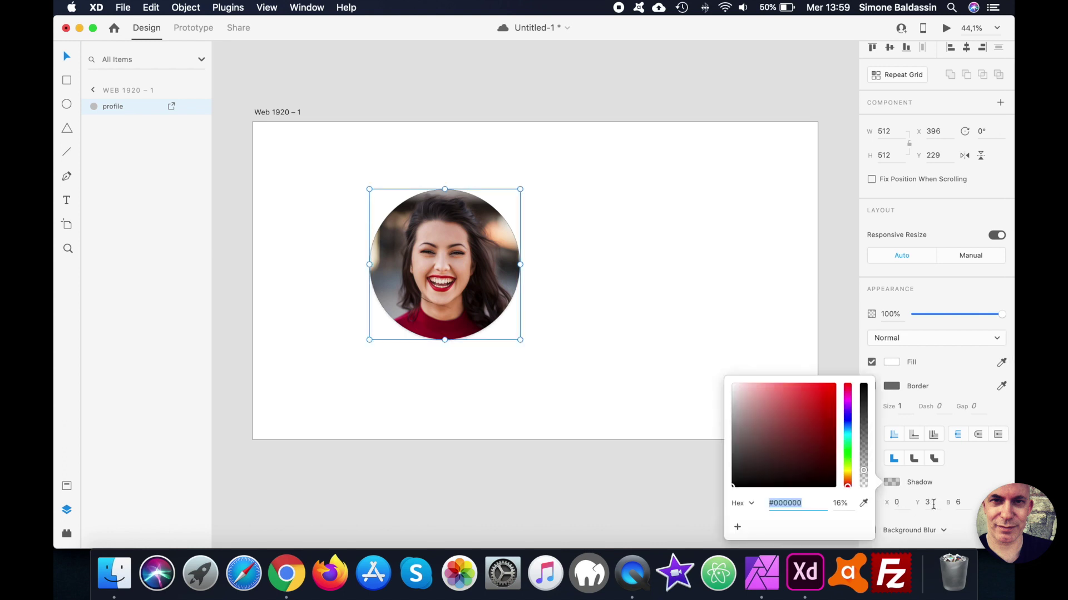
left_click(927, 503)
type("10")
key("Tab")
type("30")
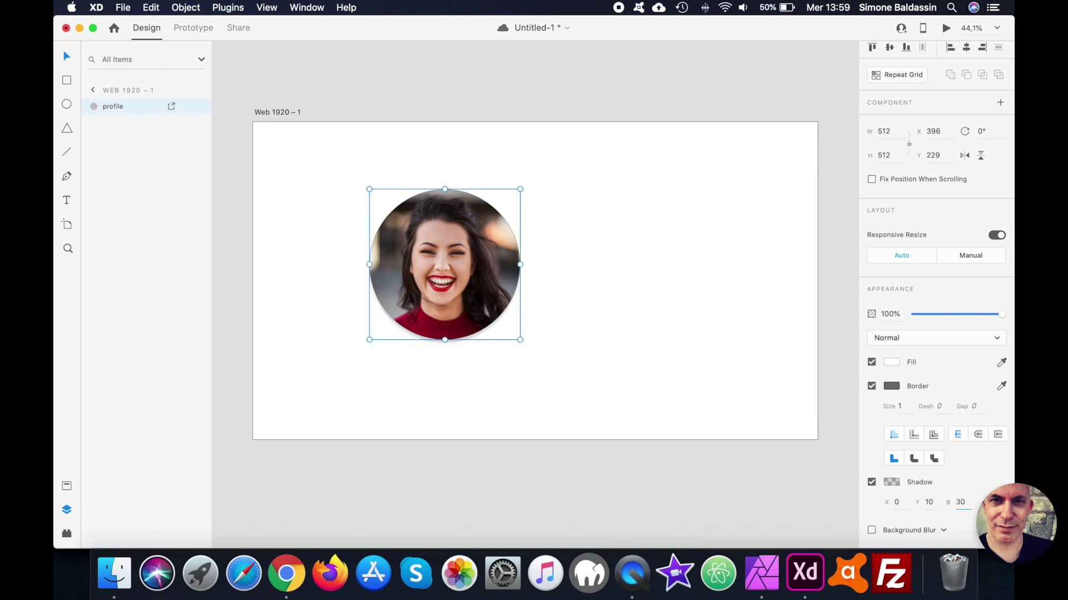
left_click(614, 353)
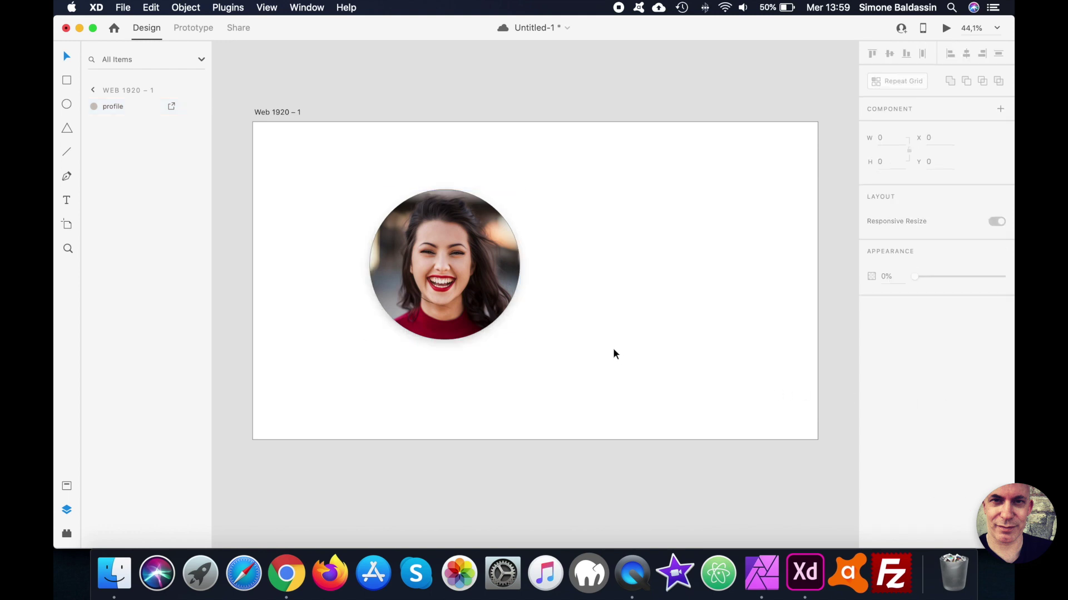
left_click(471, 273)
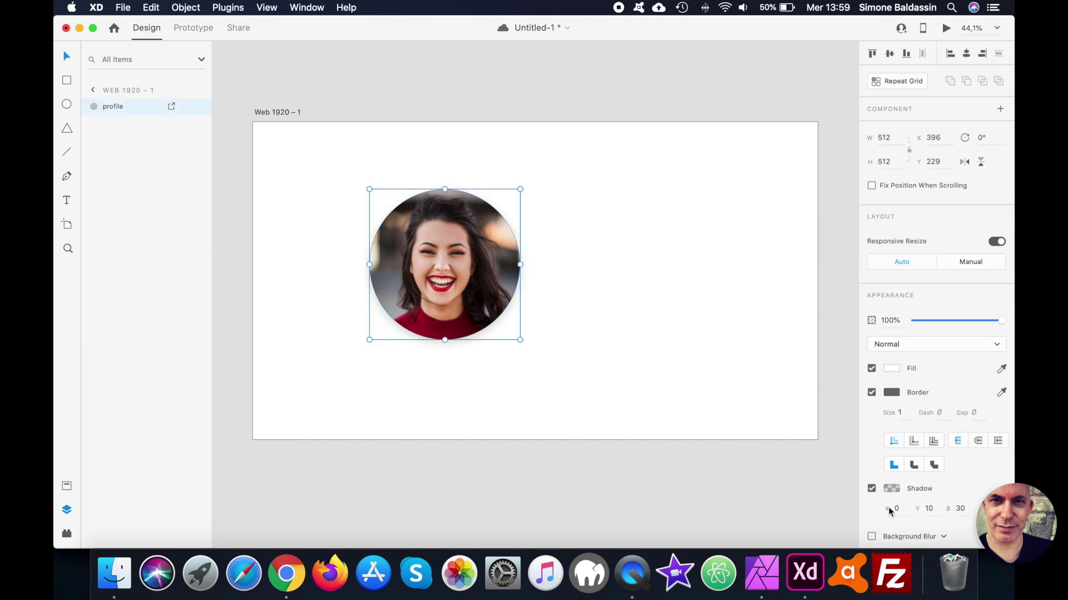
- Raise the shadow colour's opacity for a darker shadow, then save the XD document
scroll(919, 490, "down", 1)
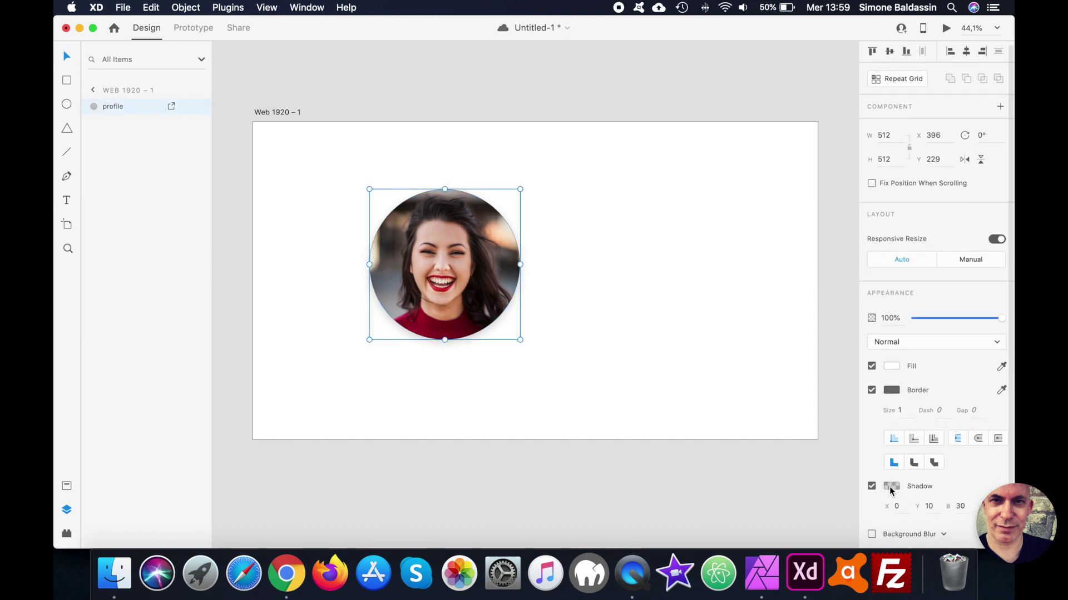
left_click(892, 486)
left_click_drag(857, 483, 865, 427)
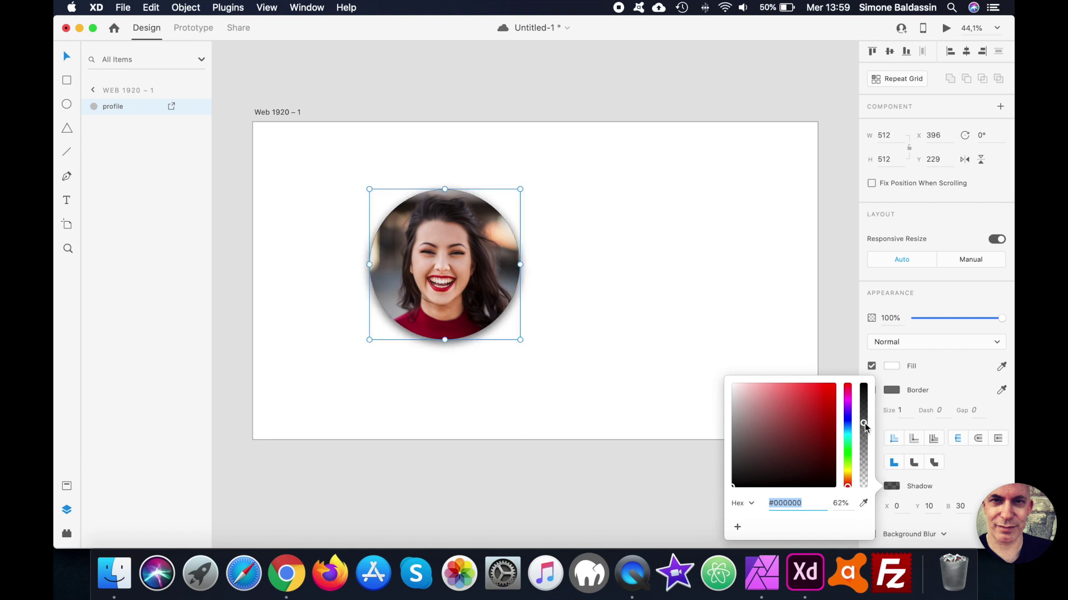
left_click(766, 312)
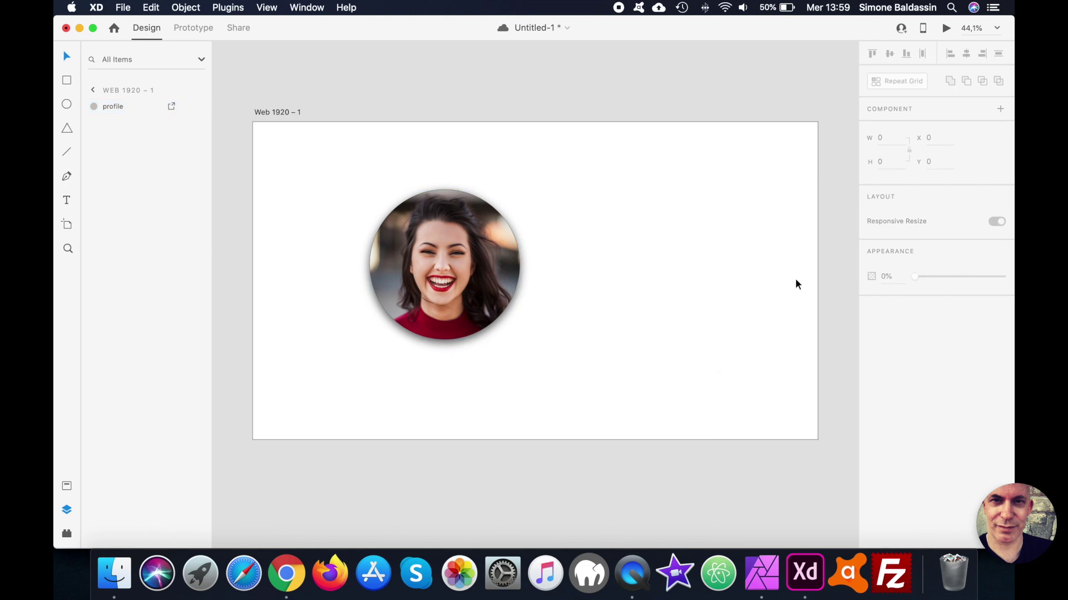
left_click(454, 272)
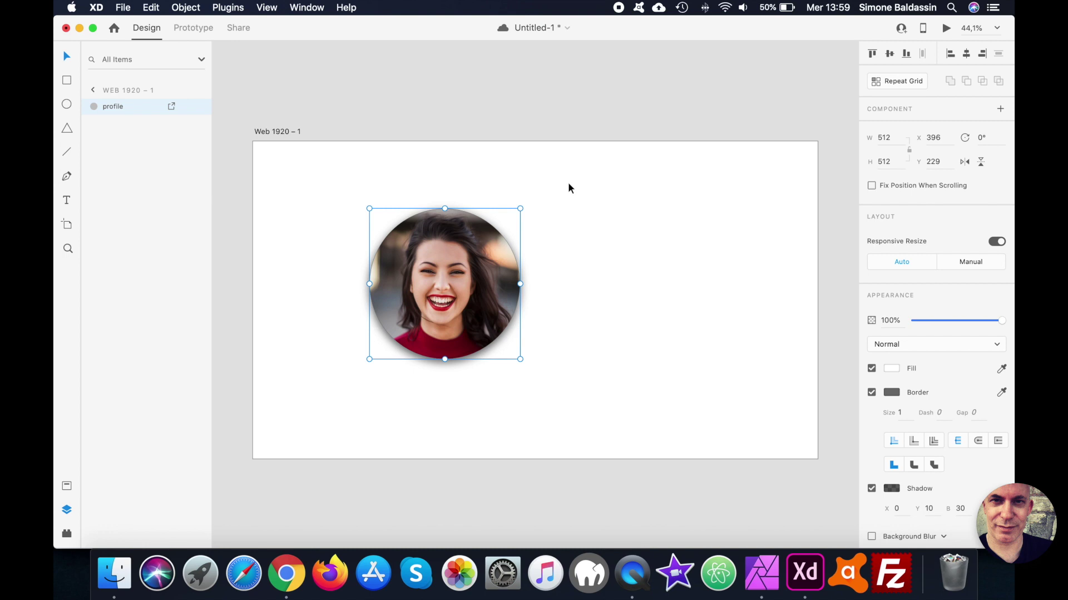
scroll(568, 187, "down", 3)
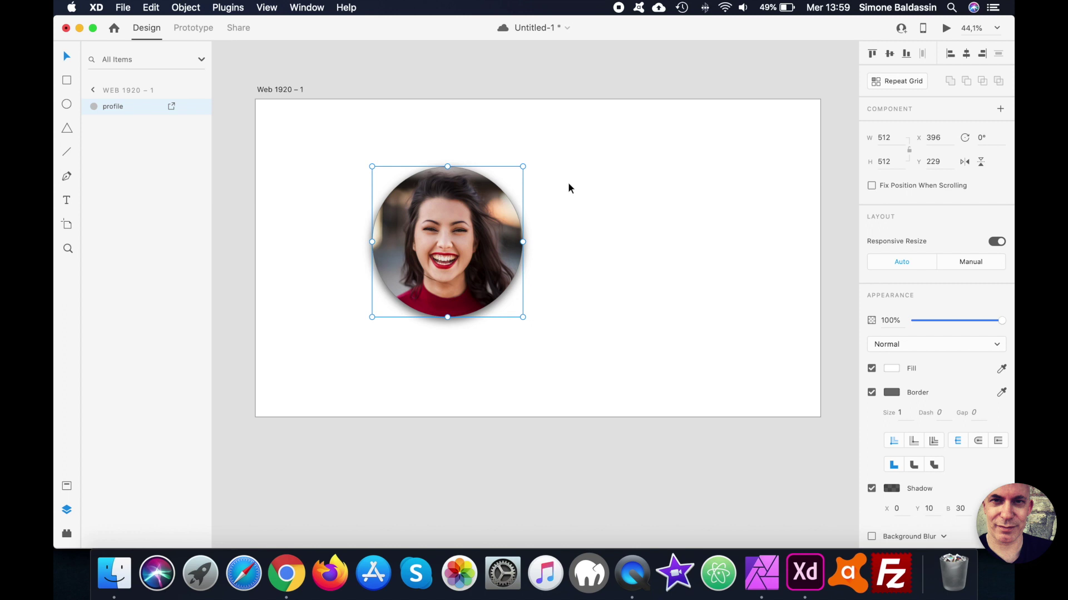
key("cmd+s")
left_click(761, 573)
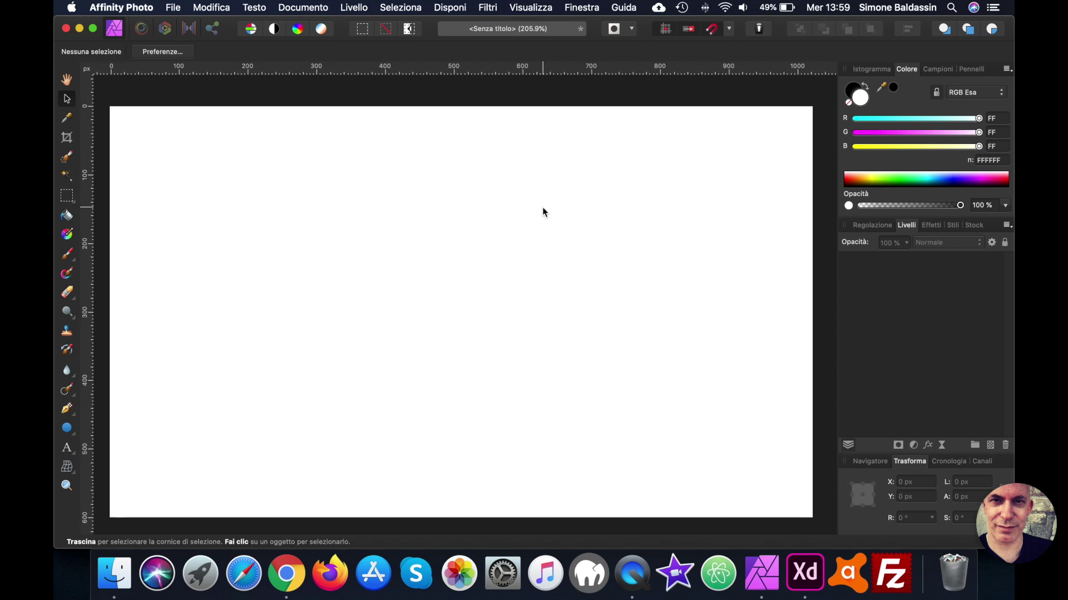
- Draw an ellipse on the blank Affinity Photo canvas with the Ellipse tool
scroll(542, 212, "up", 1)
scroll(543, 212, "left", 1)
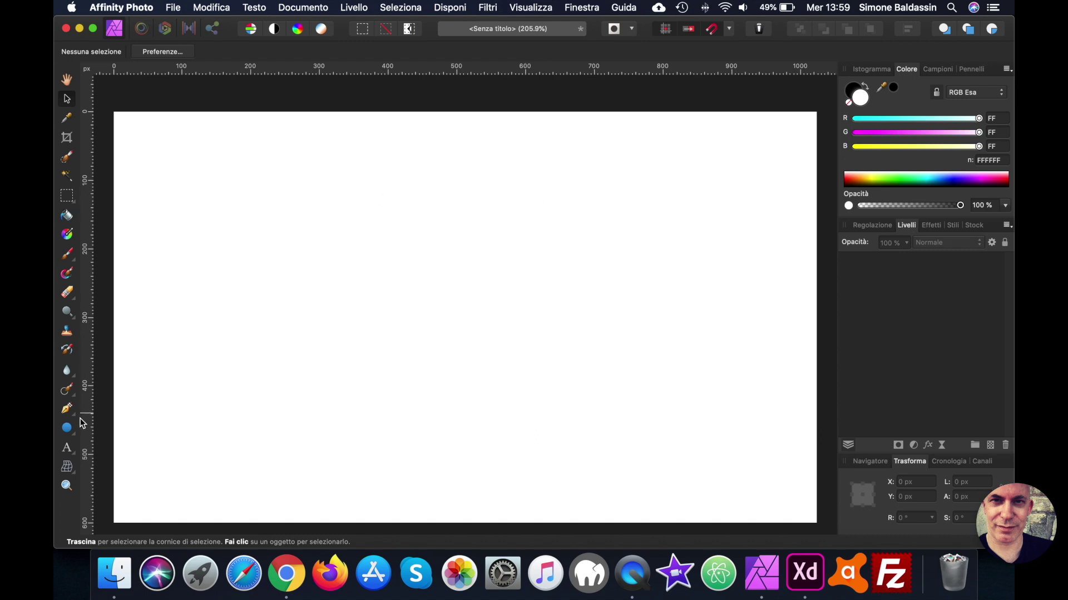
left_click(70, 433)
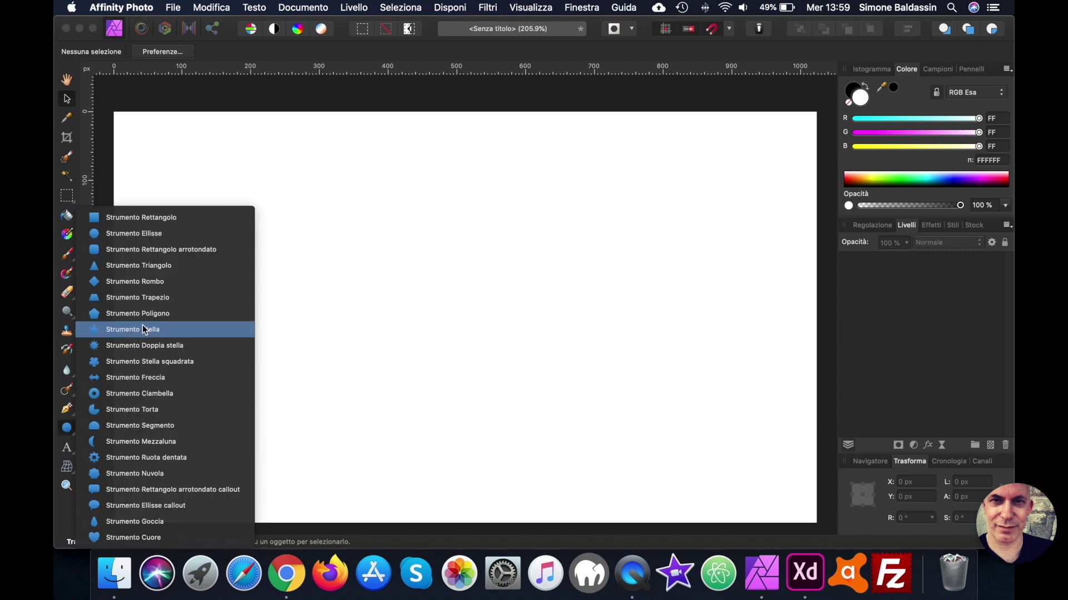
left_click(138, 235)
left_click_drag(224, 170, 449, 405)
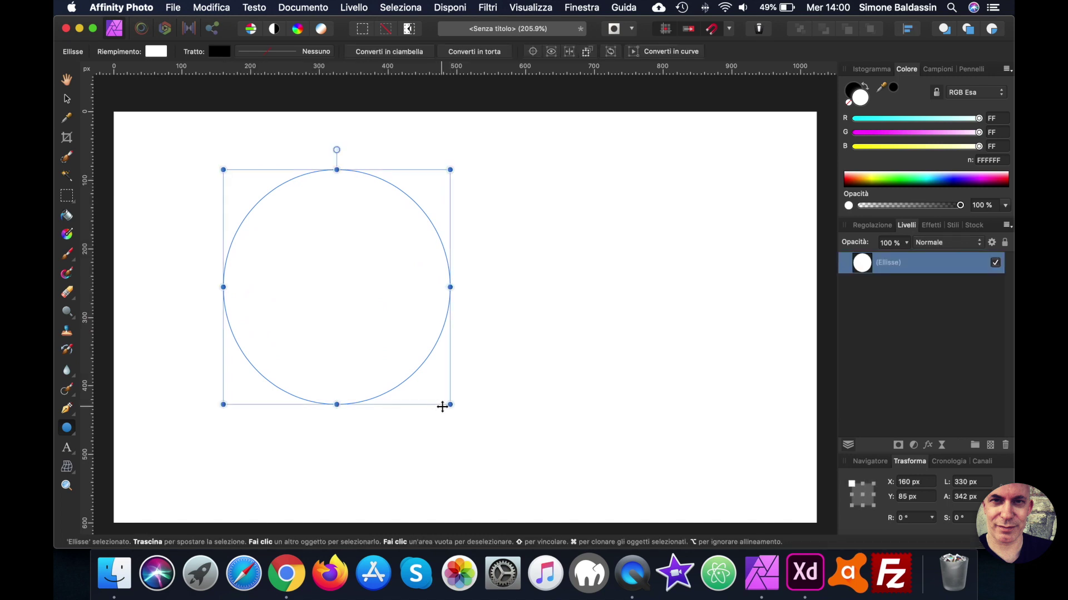
- Size the ellipse to 512 × 512 px and move it toward the canvas top-left
double_click(965, 482)
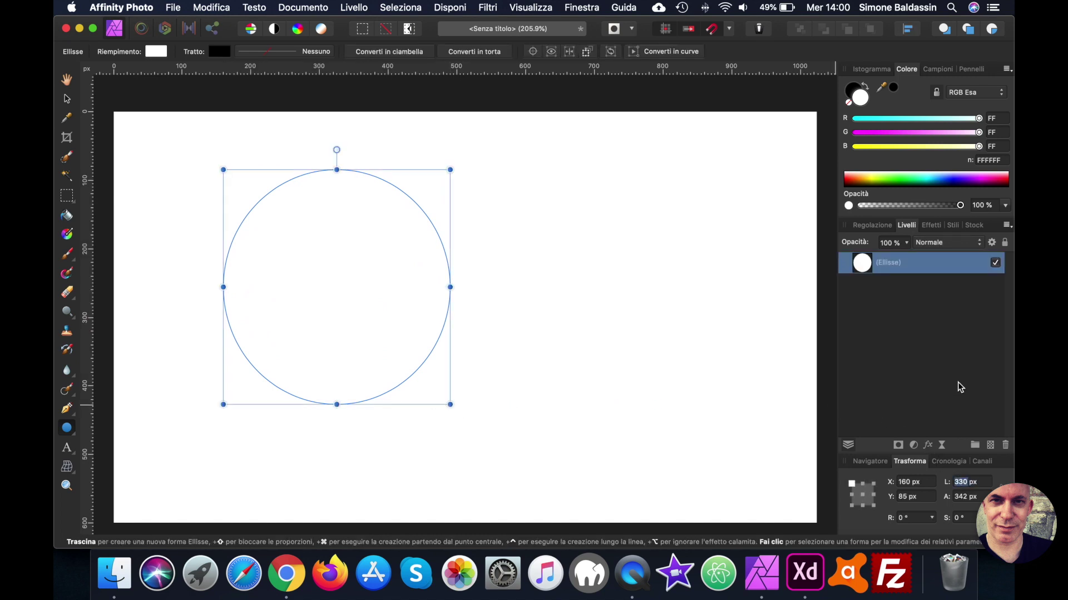
type("512")
key("Tab")
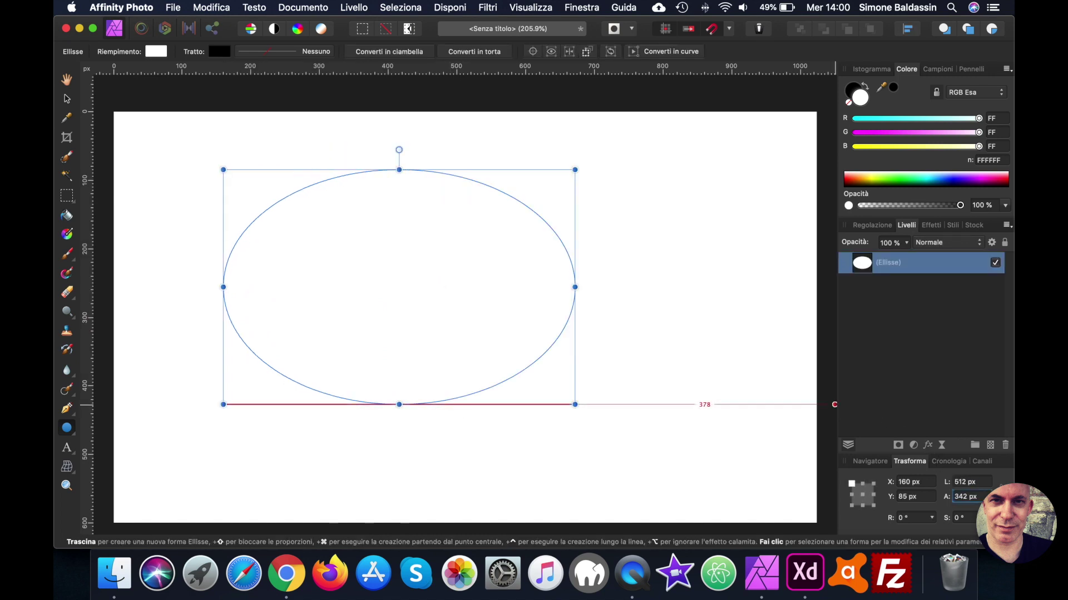
type("512")
key("Tab")
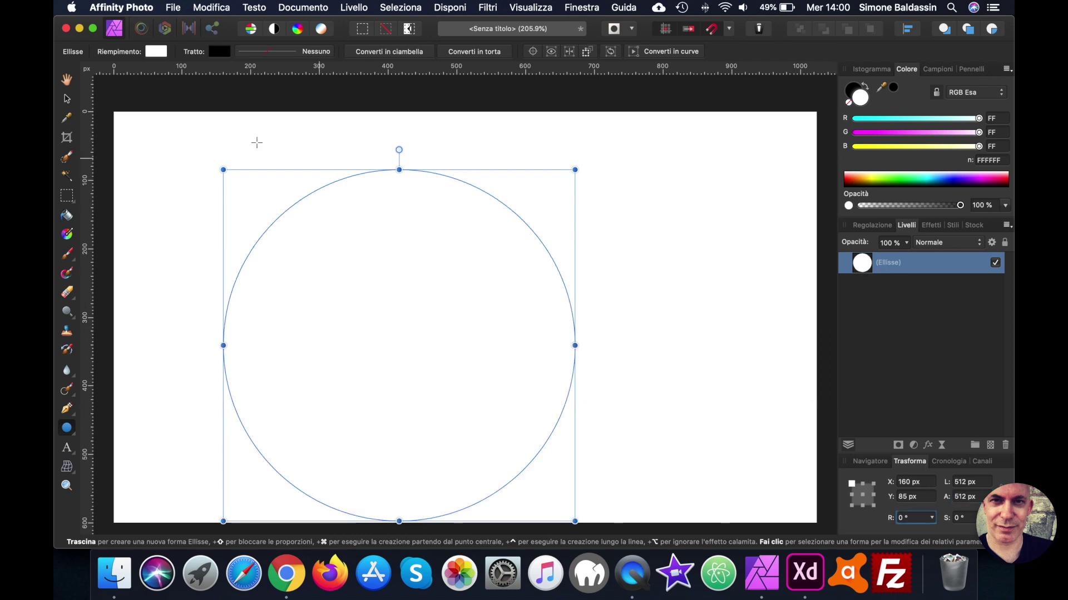
left_click(67, 98)
mouse_move(362, 313)
left_mouse_down()
mouse_move(340, 278)
mouse_move(281, 279)
left_mouse_up()
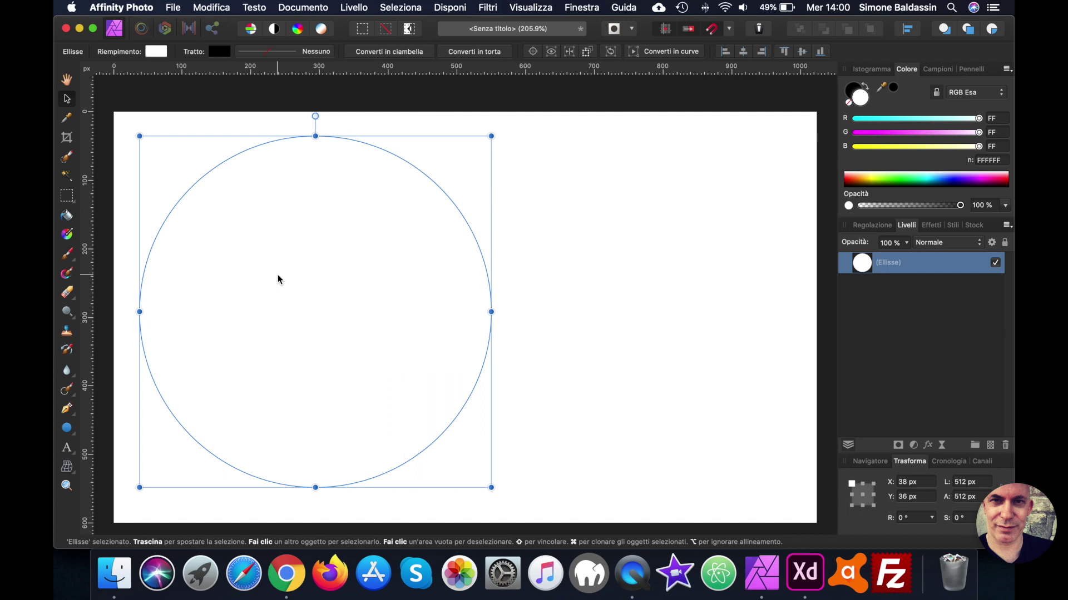
left_click(172, 7)
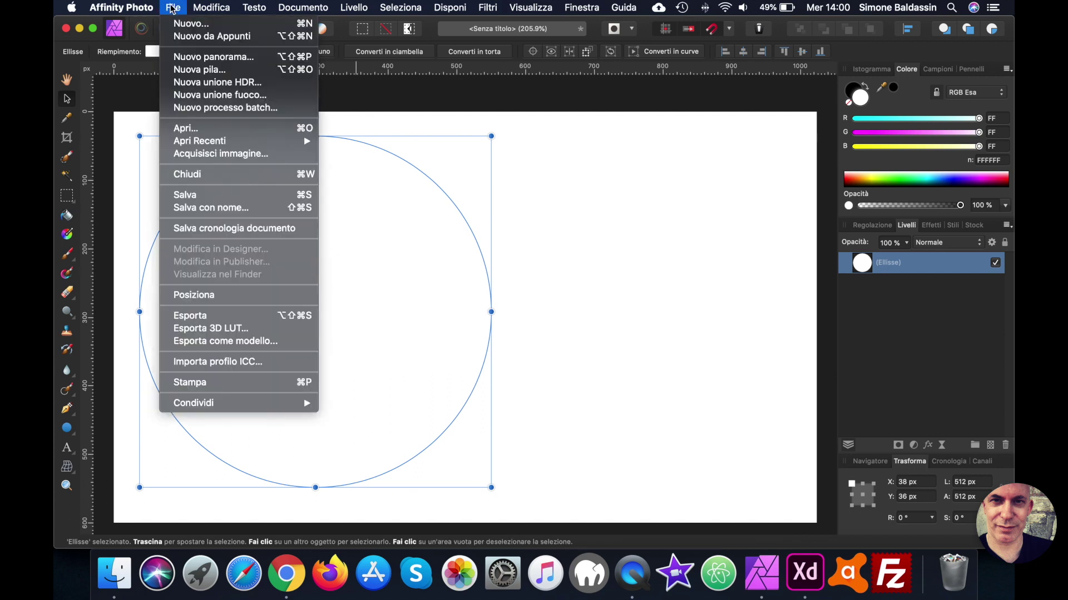
- Place profile.jpeg from the Download folder onto the canvas, then reselect the circle layer
left_click(248, 297)
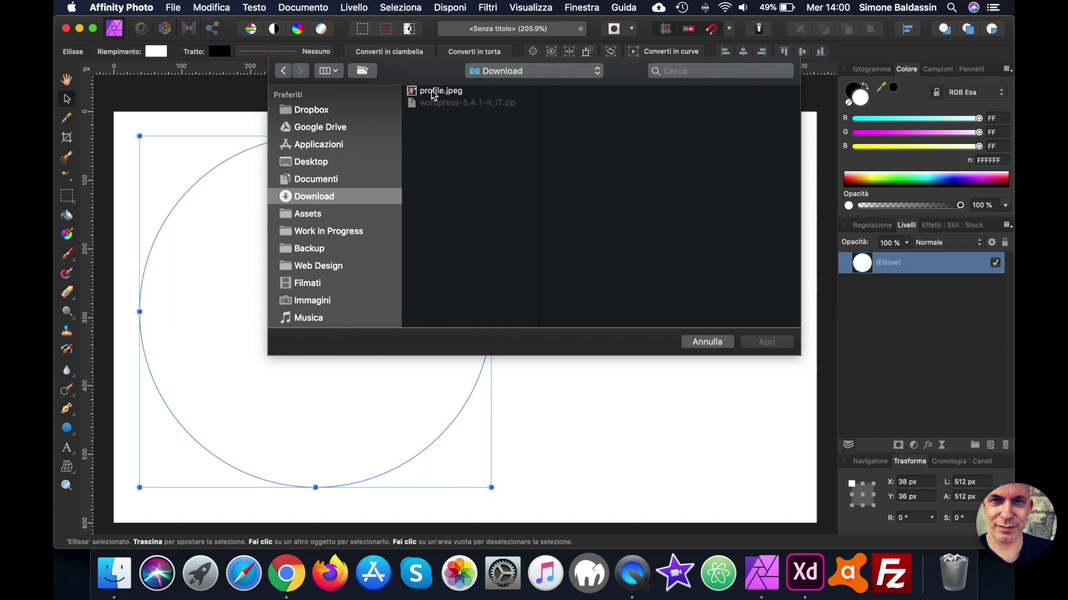
left_click(432, 92)
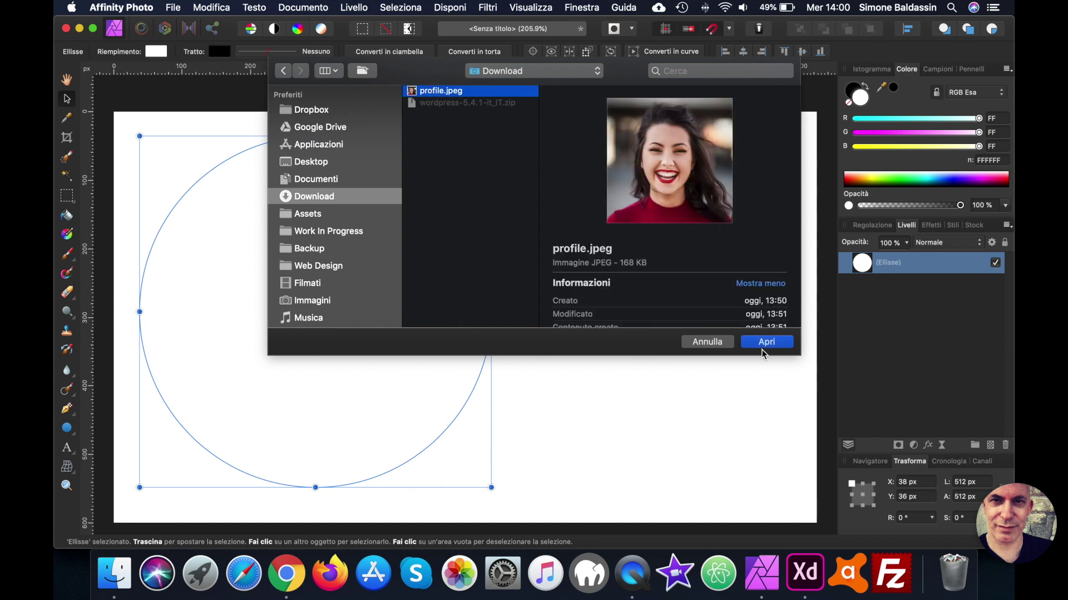
left_click(765, 343)
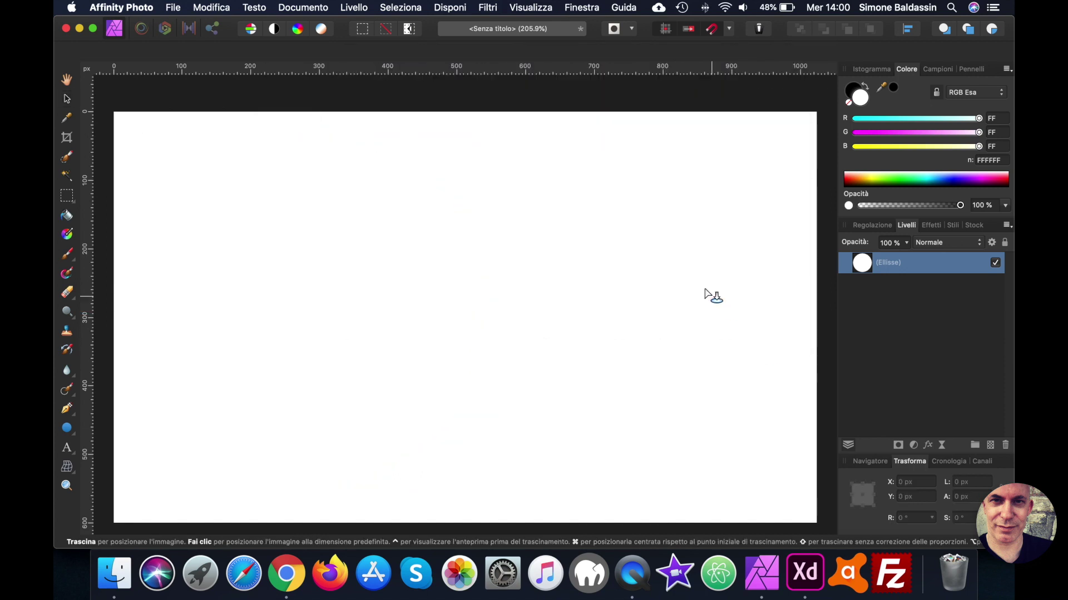
left_click(591, 265)
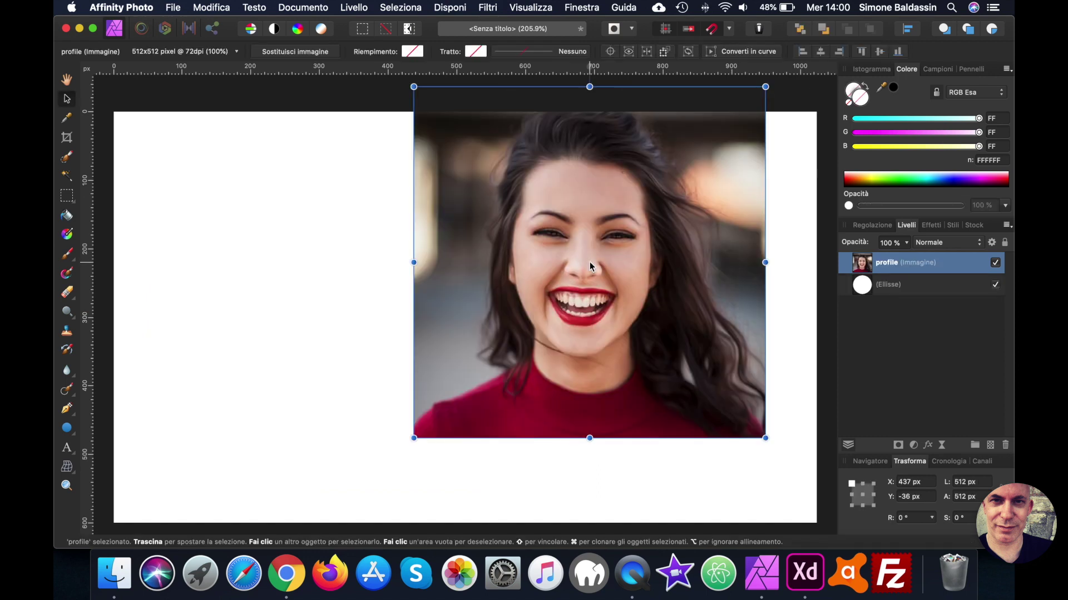
left_click(228, 290)
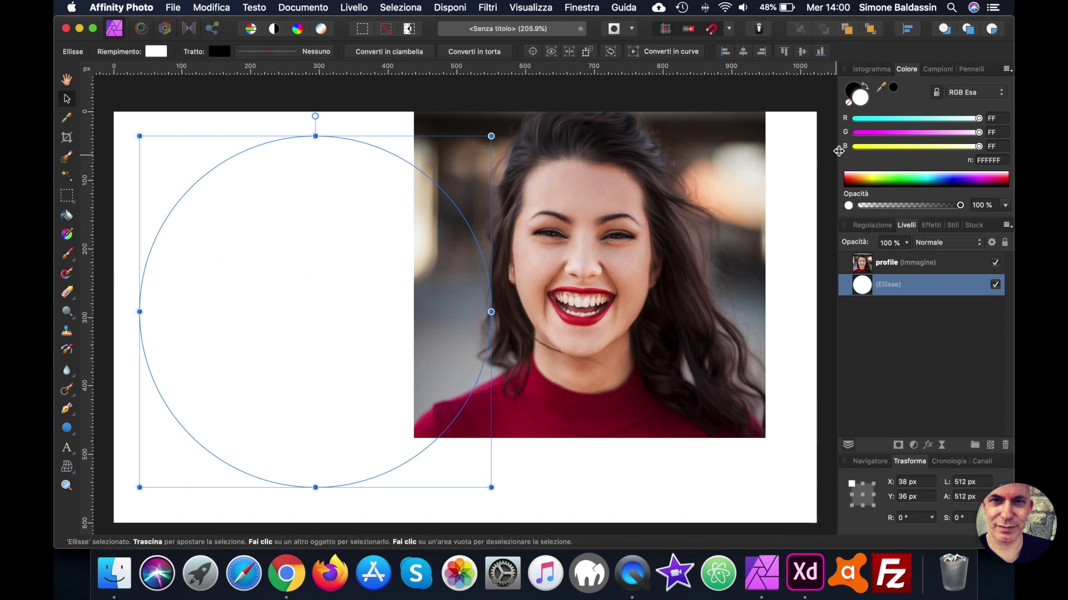
- Fill the circle black and position the photo over it, checking alignment at reduced opacity
left_click(892, 87)
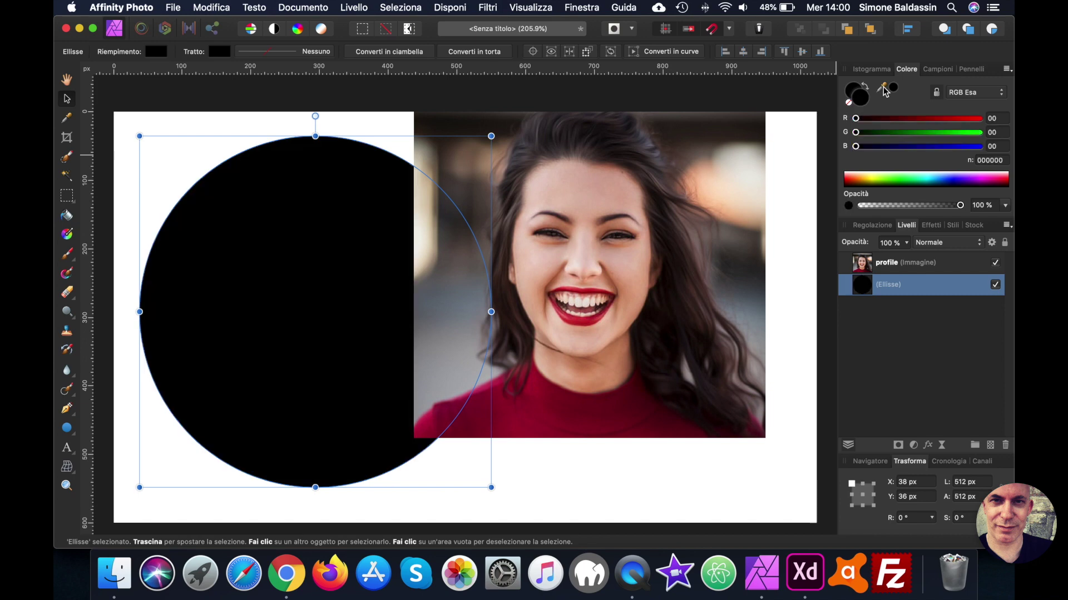
left_click(699, 258)
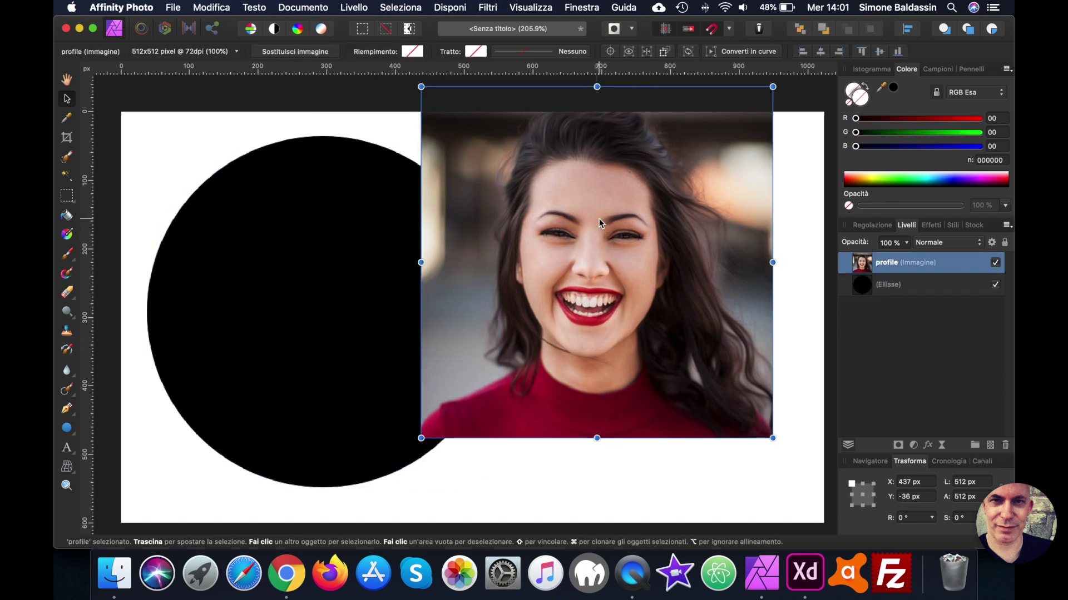
mouse_move(599, 216)
left_mouse_down()
mouse_move(545, 279)
mouse_move(323, 262)
left_mouse_up()
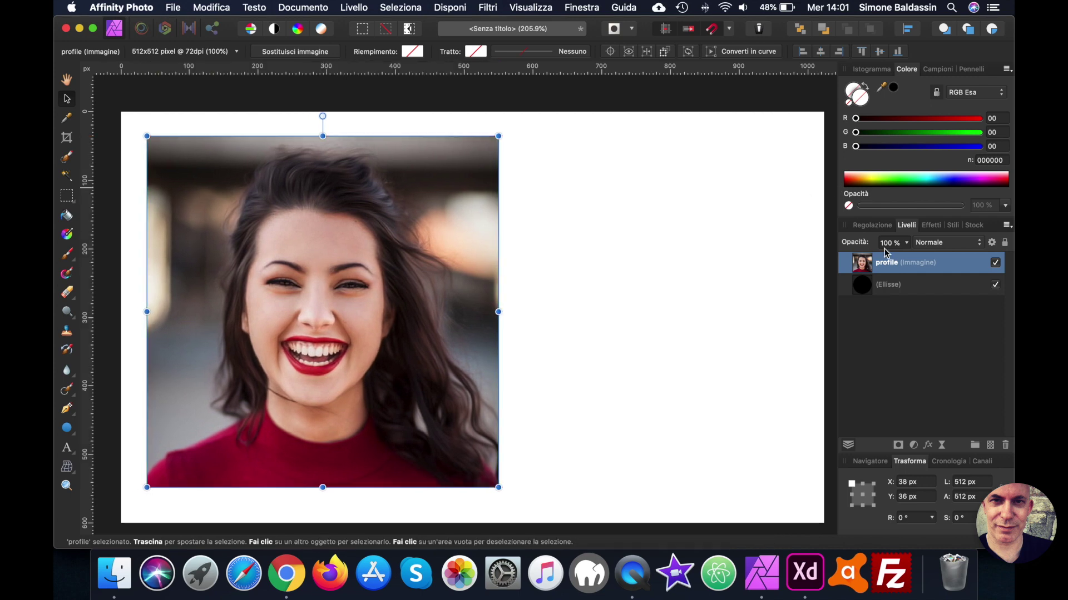
left_click(906, 244)
left_click_drag(908, 256, 883, 261)
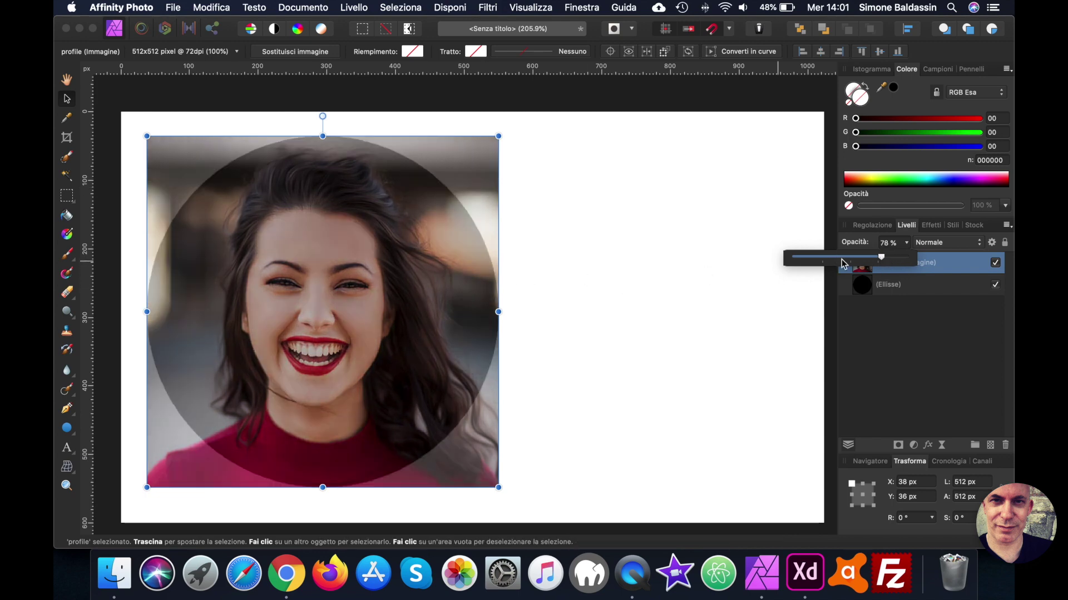
left_click_drag(888, 261, 940, 266)
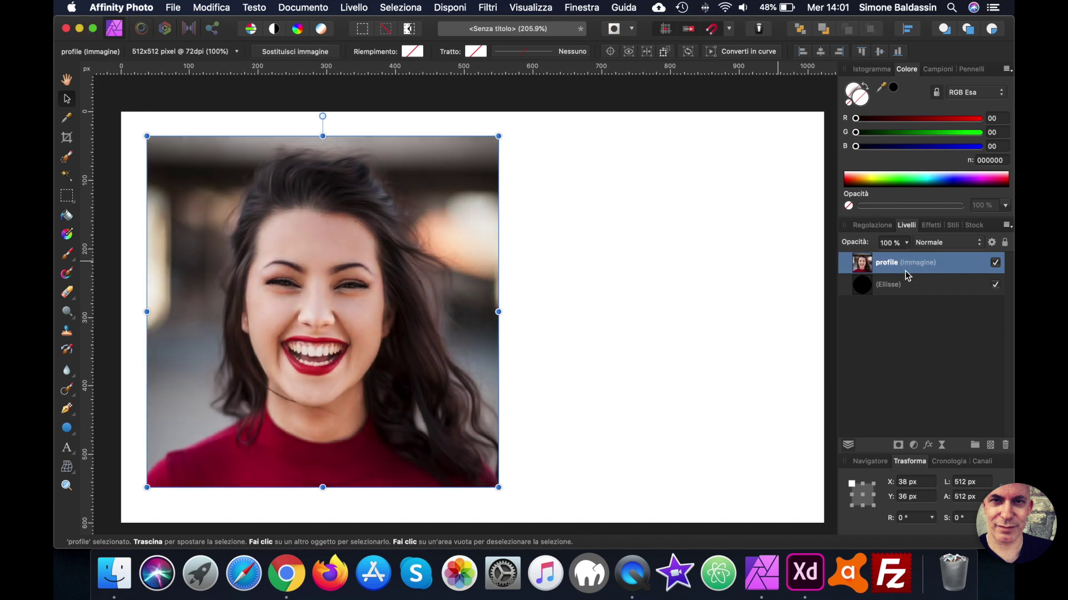
- Drag the profile layer onto the Ellisse layer to clip the photo inside the circle
left_click_drag(893, 266, 903, 295)
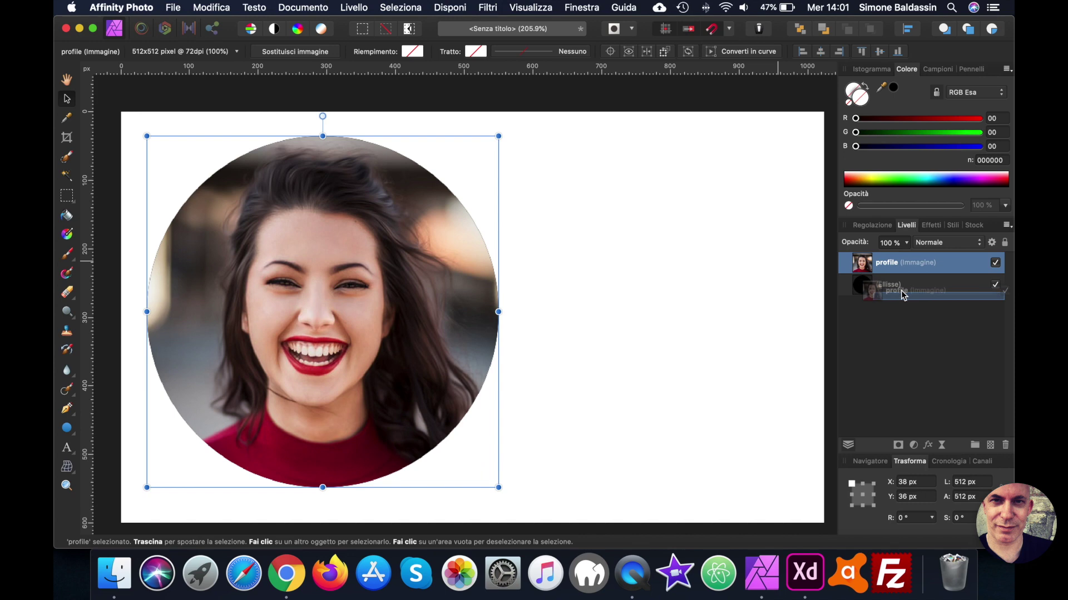
left_click_drag(902, 295, 902, 294)
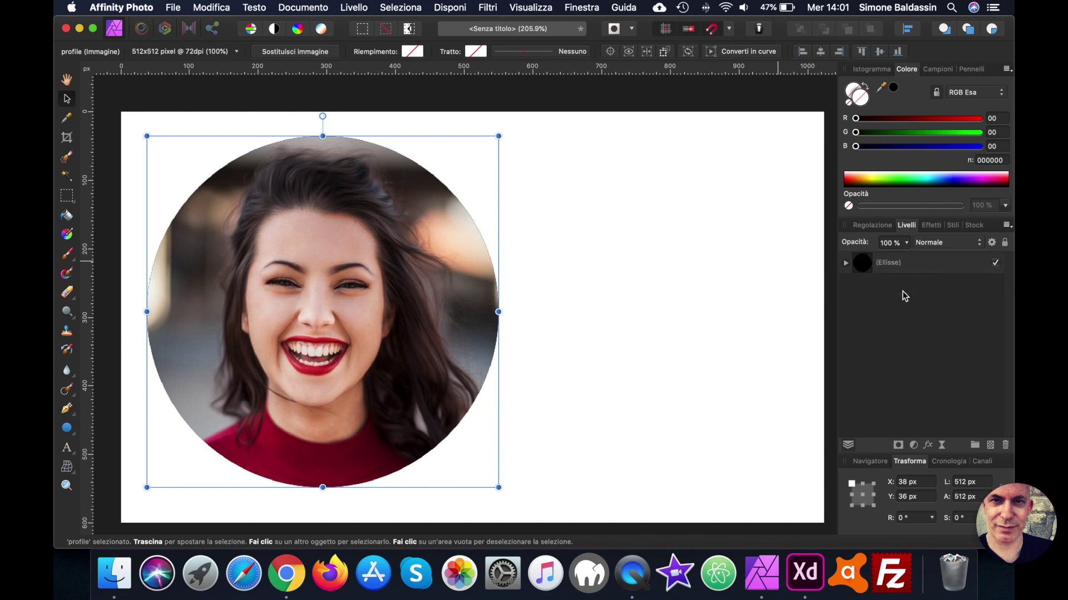
left_click(846, 265)
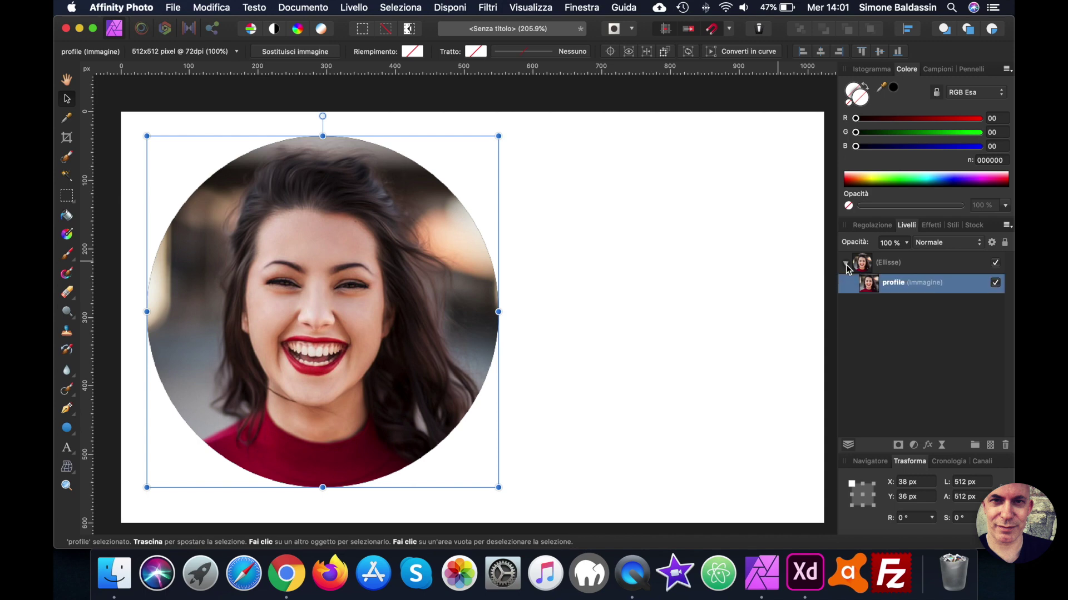
- Select the clipped circle layer and enable an outer shadow pointing down at 270°
left_click(677, 281)
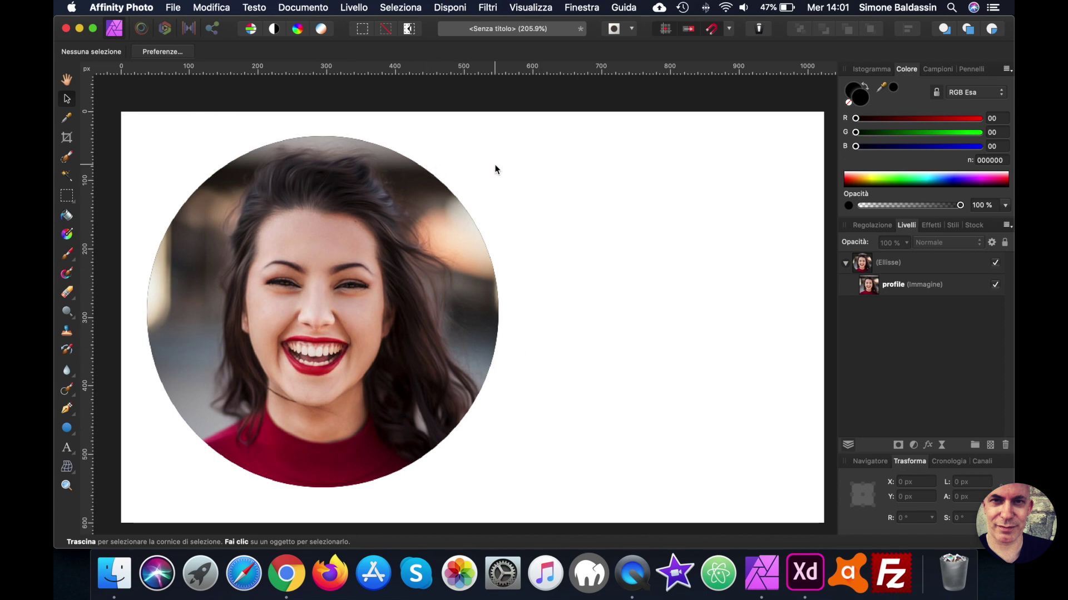
left_click(472, 300)
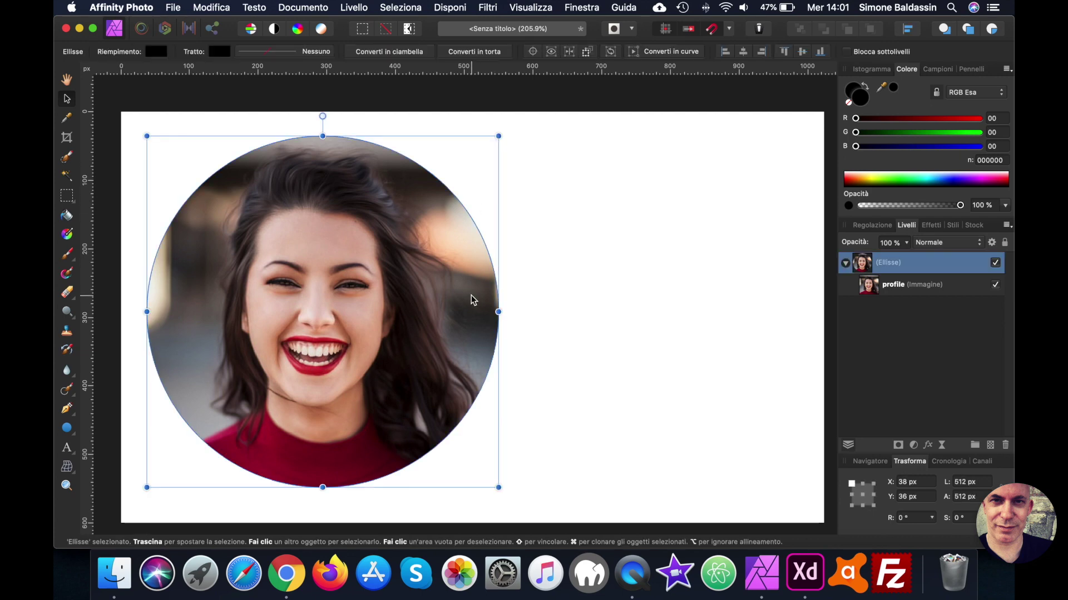
left_click(927, 445)
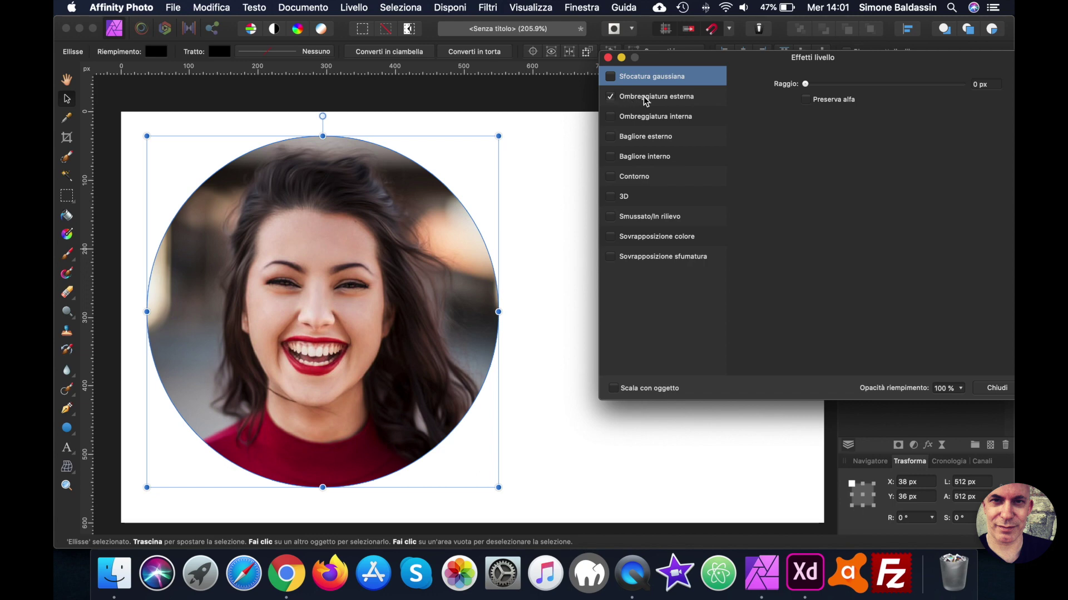
left_click(645, 98)
left_click_drag(838, 214, 822, 219)
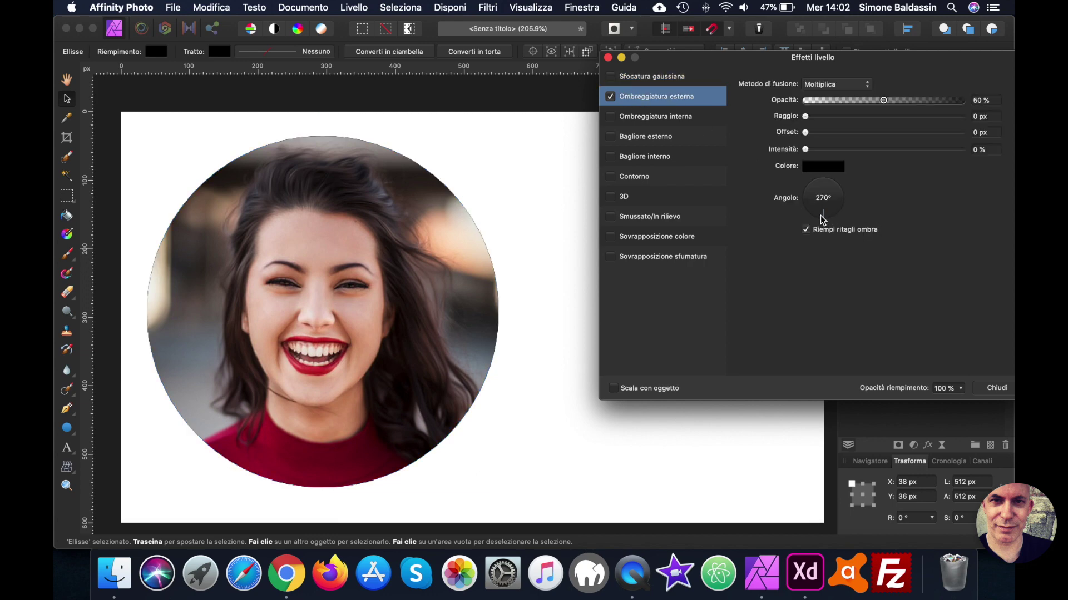
- Set shadow radius 24,6 px, offset 13,1 px, intensity 21%, opacity 32%, and centre the photo
left_click_drag(805, 116, 898, 116)
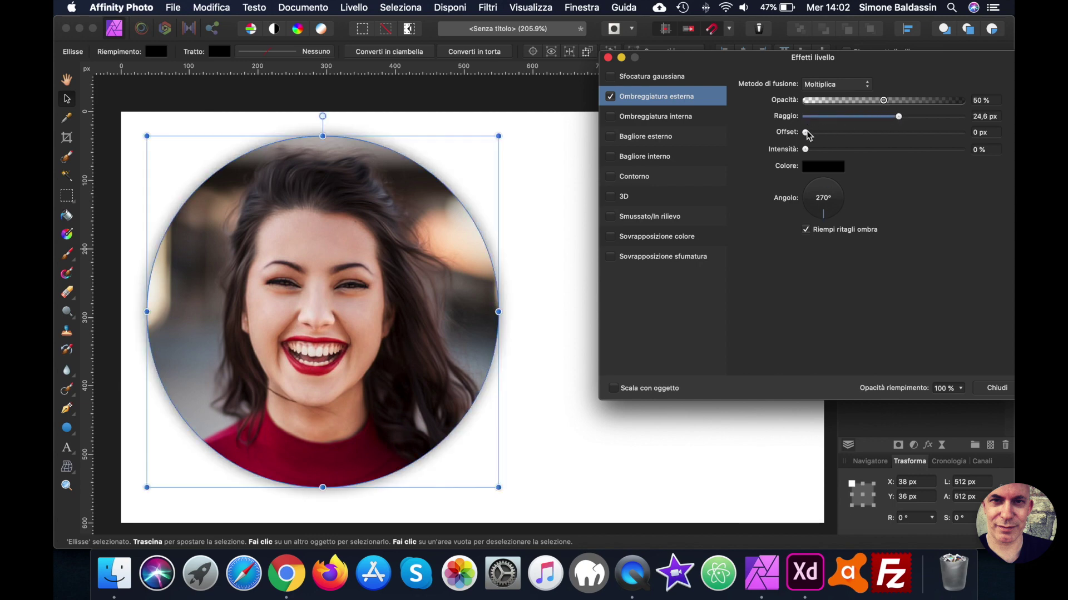
left_click_drag(805, 132, 878, 133)
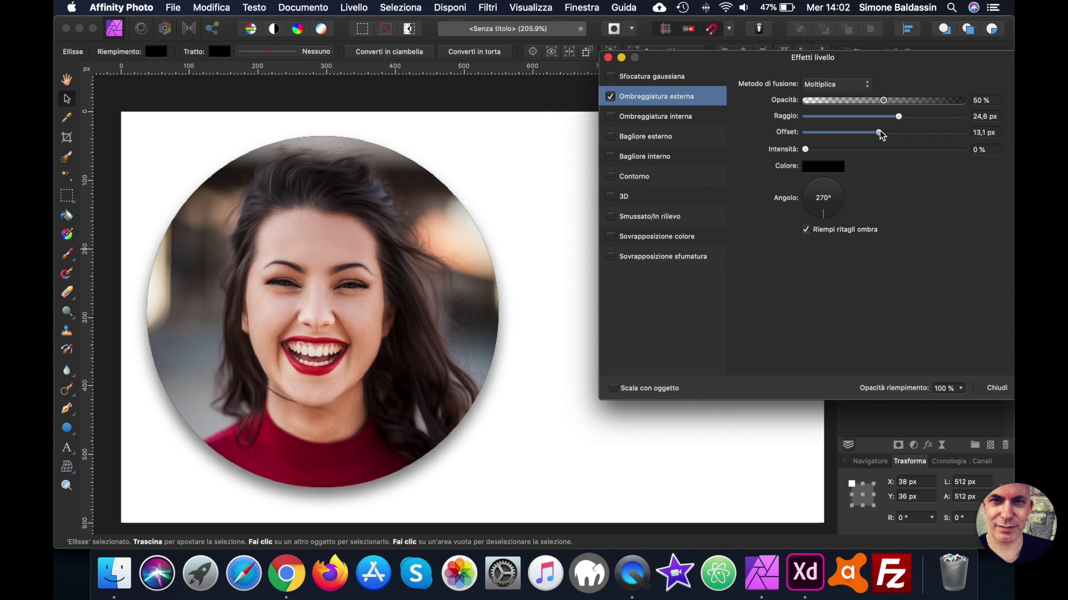
left_click_drag(806, 151, 839, 152)
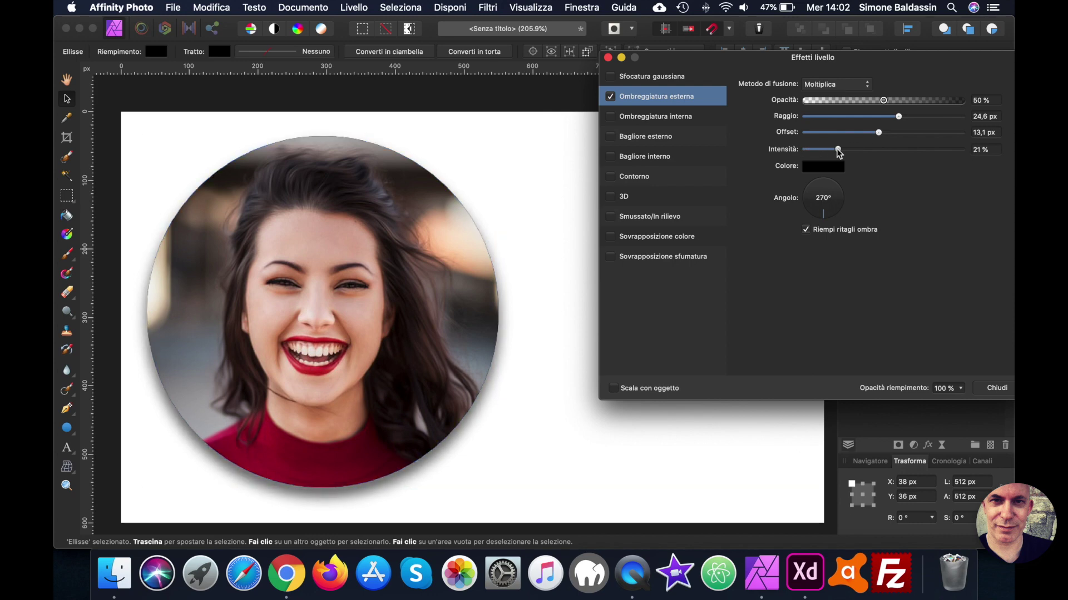
left_click_drag(885, 101, 856, 101)
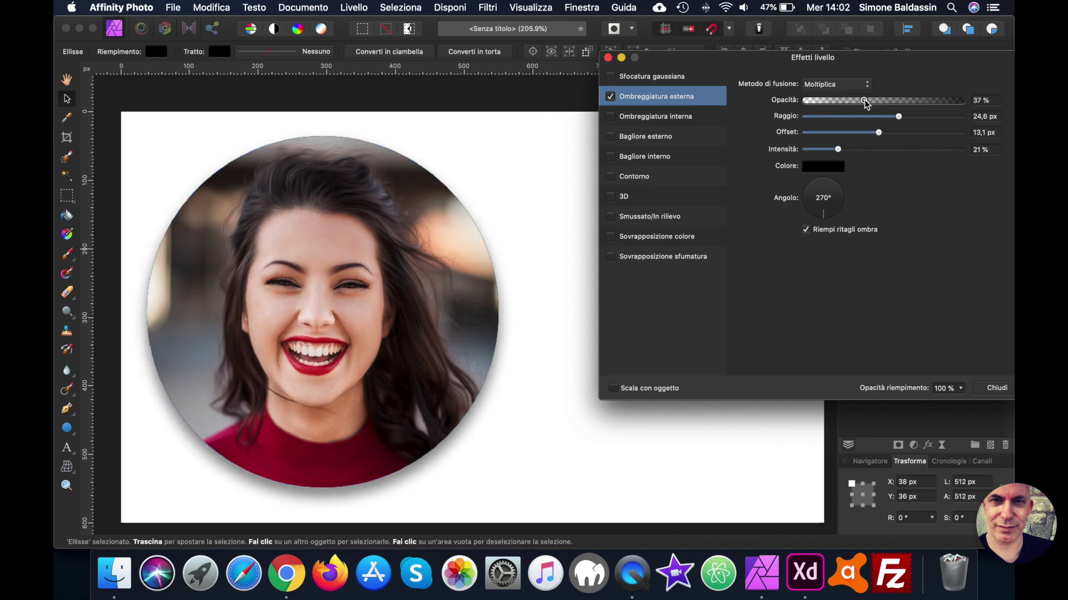
left_click(525, 160)
left_click(608, 57)
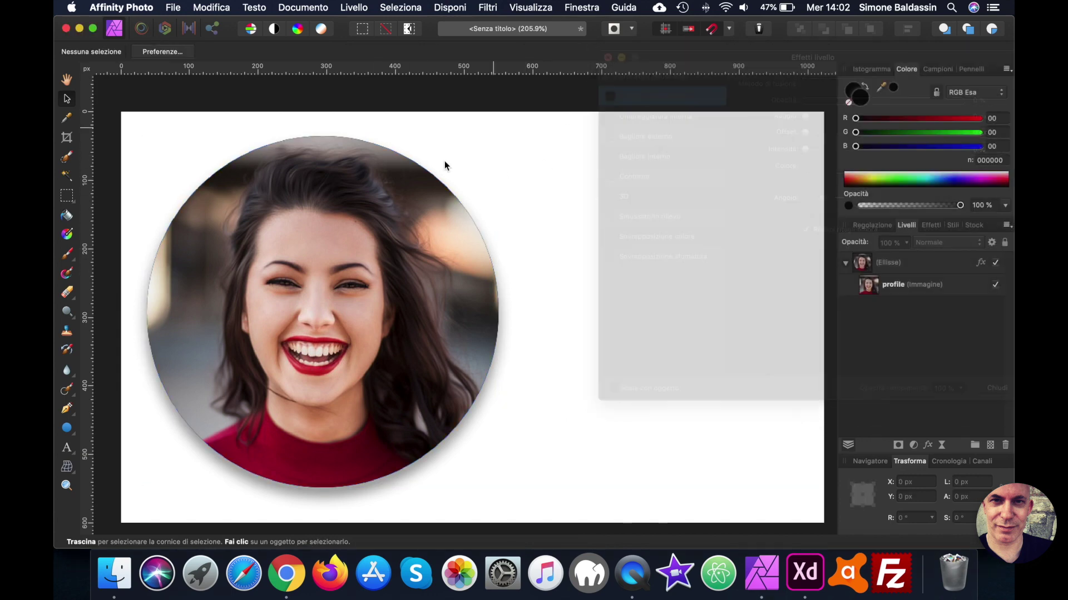
left_click_drag(325, 251, 468, 261)
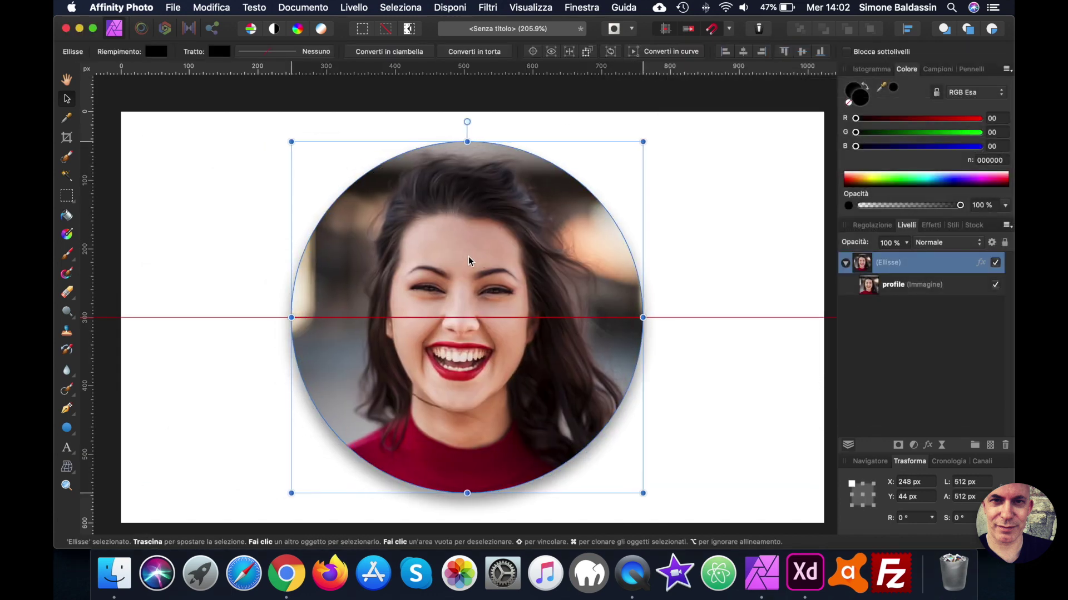
left_click(748, 267)
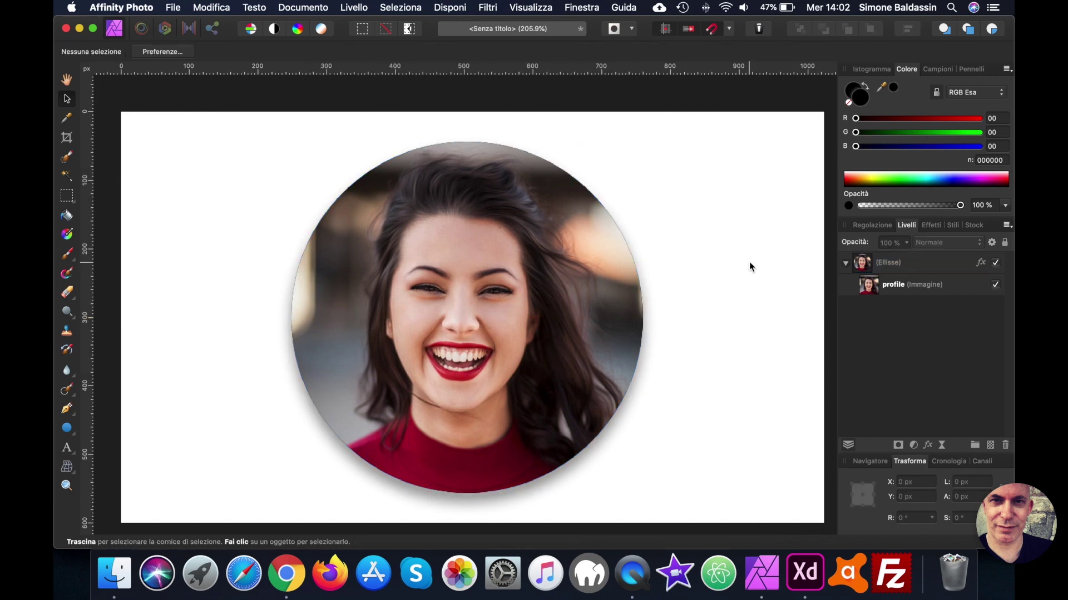